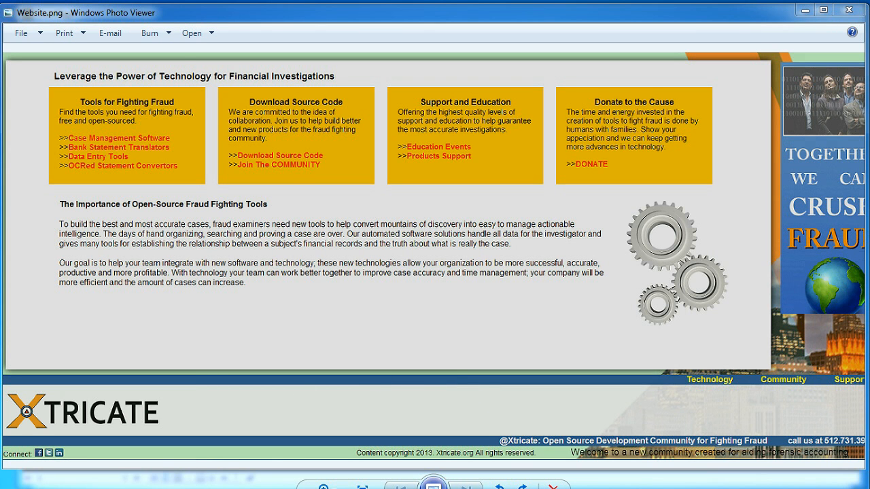
Open BankStatementExample.pdf in Adobe Reader and review its checking summary, deposits, checks paid and withdrawals.
{"action": "key", "text": "alt+Tab"}
{"action": "double_click", "coordinate": [299, 136]}
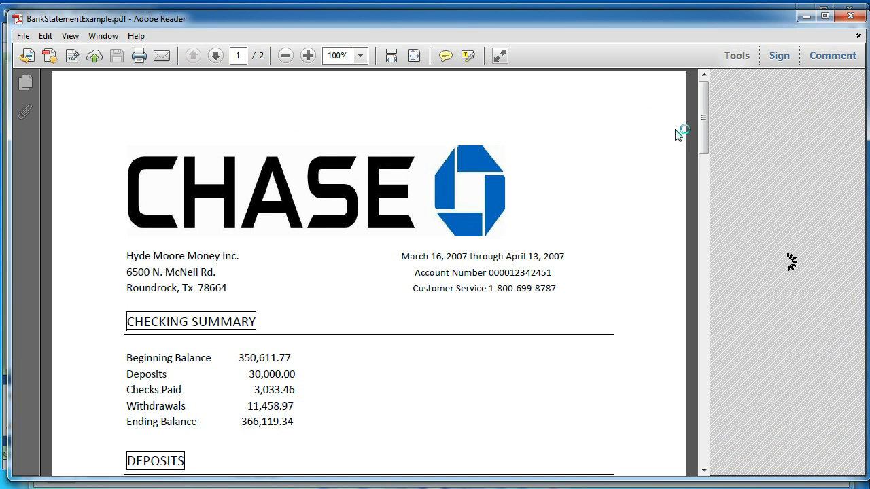
{"action": "left_click_drag", "start_coordinate": [707, 129], "coordinate": [706, 185]}
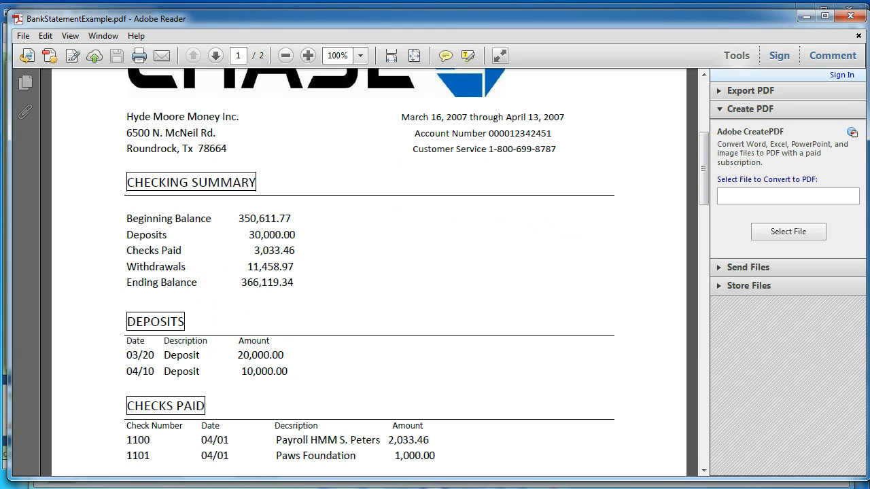
{"action": "left_click_drag", "start_coordinate": [707, 170], "coordinate": [707, 223]}
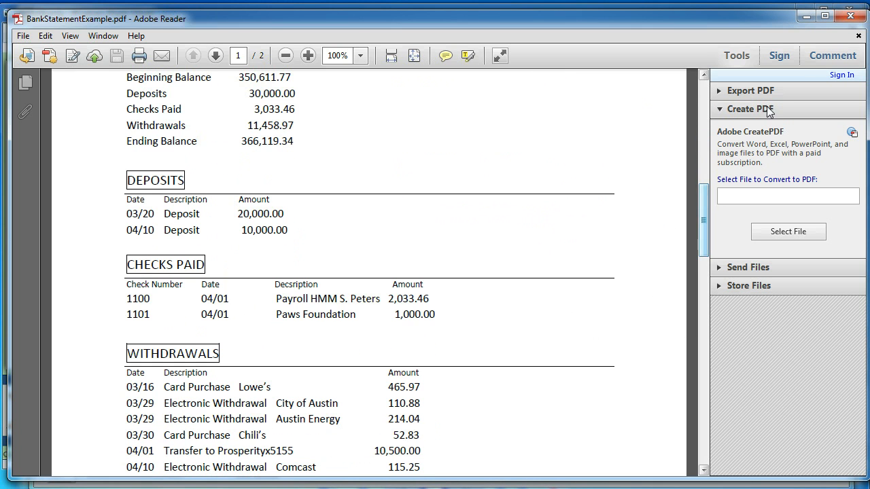
{"action": "left_click", "coordinate": [806, 16]}
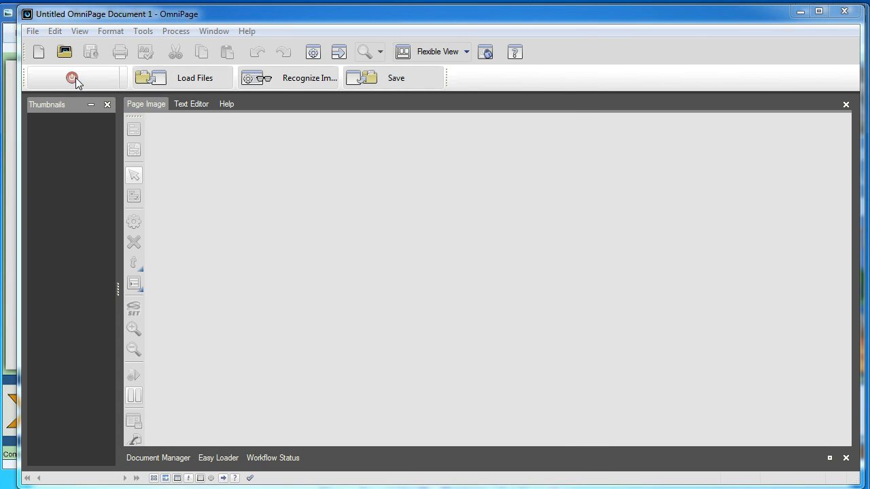
Load BankStatementExample.pdf into OmniPage for recognition and dismiss the save prompt without saving.
{"action": "left_click", "coordinate": [72, 78]}
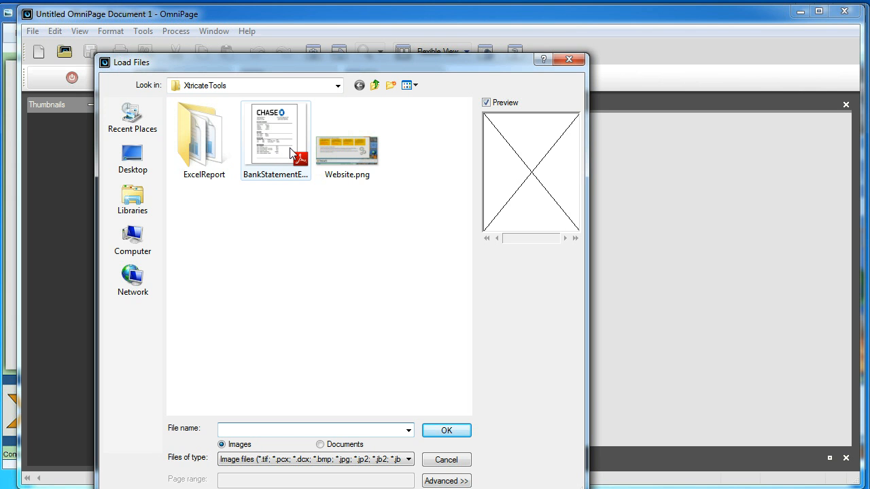
{"action": "double_click", "coordinate": [290, 148]}
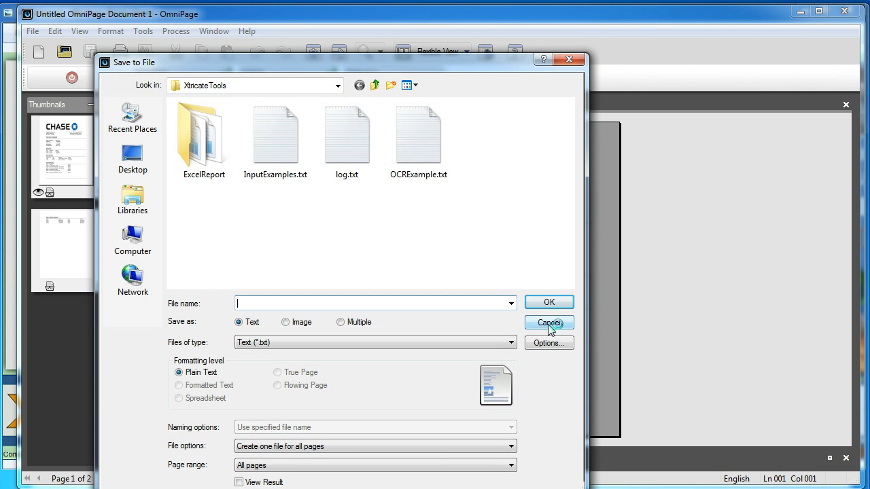
{"action": "left_click", "coordinate": [548, 323]}
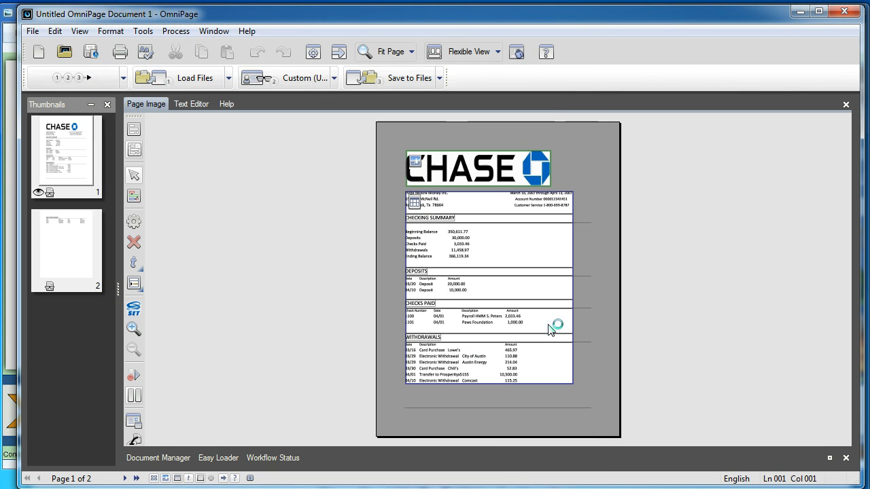
Select all automatically detected zones on page 1 of the statement and remove them.
{"action": "right_click", "coordinate": [504, 262]}
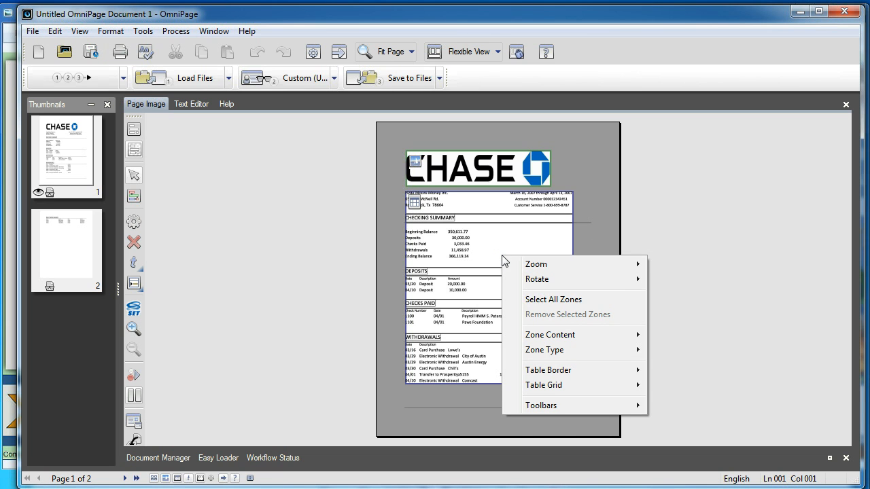
{"action": "left_click", "coordinate": [532, 300]}
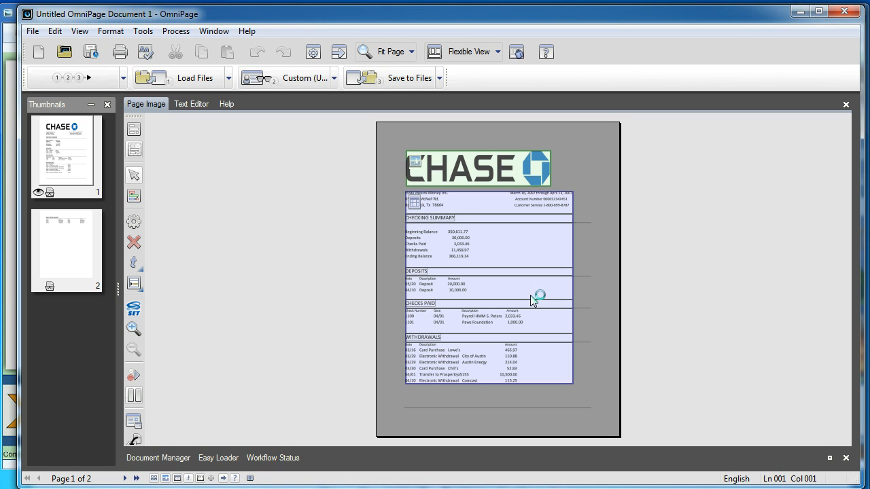
{"action": "key", "text": "Delete"}
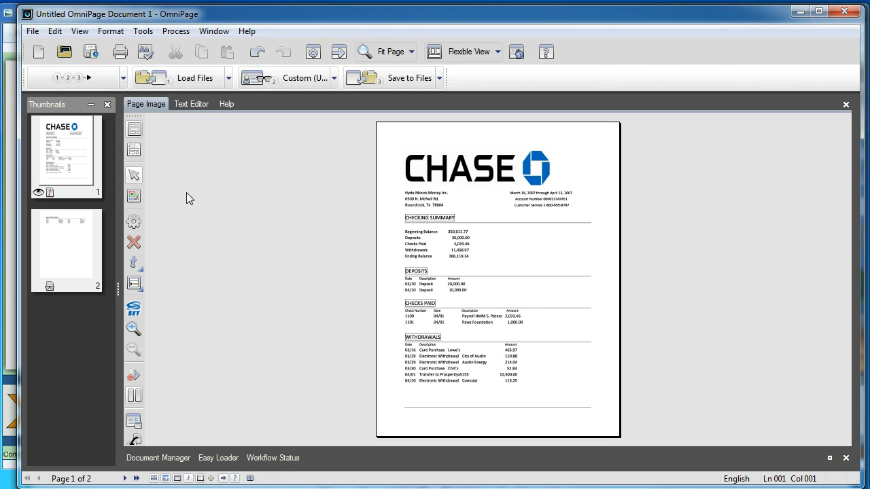
Draw text zones around the deposit, check and withdrawal rows on page 1, and recognize the page again.
{"action": "left_click", "coordinate": [132, 266]}
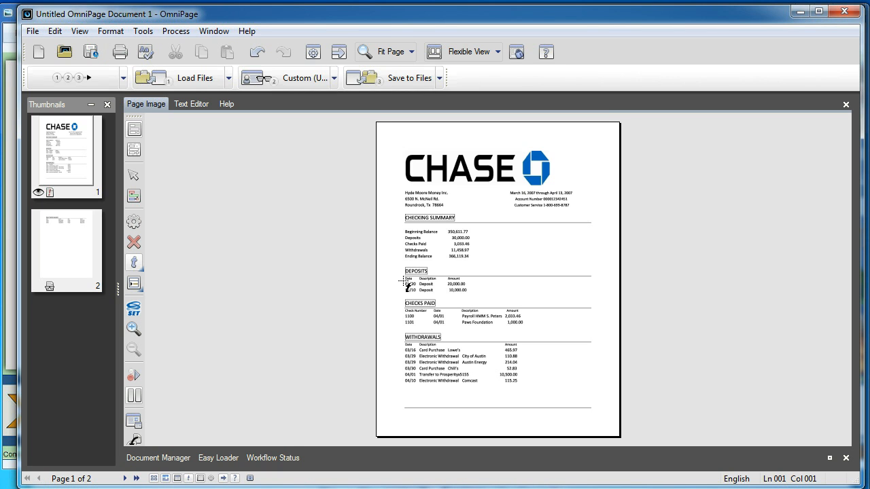
{"action": "left_click_drag", "start_coordinate": [404, 280], "coordinate": [474, 295]}
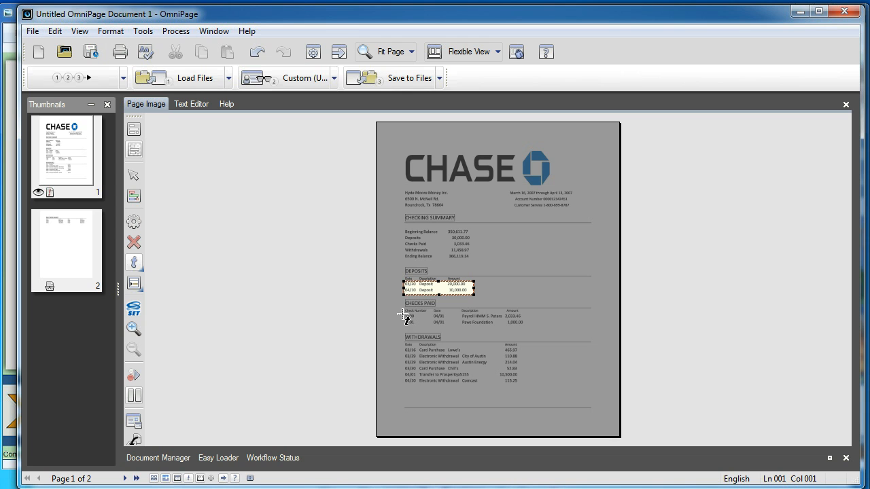
{"action": "left_click_drag", "start_coordinate": [403, 314], "coordinate": [523, 331]}
{"action": "left_click_drag", "start_coordinate": [403, 347], "coordinate": [527, 389]}
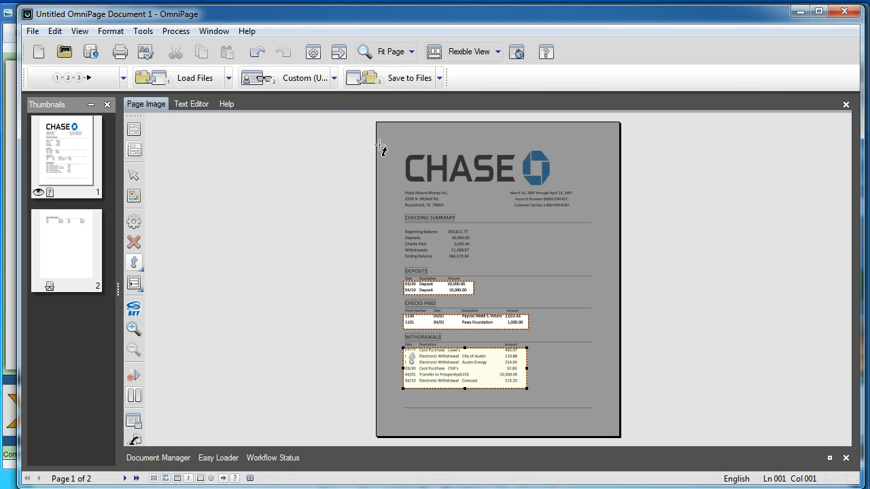
{"action": "left_click", "coordinate": [284, 83]}
{"action": "left_click", "coordinate": [501, 287]}
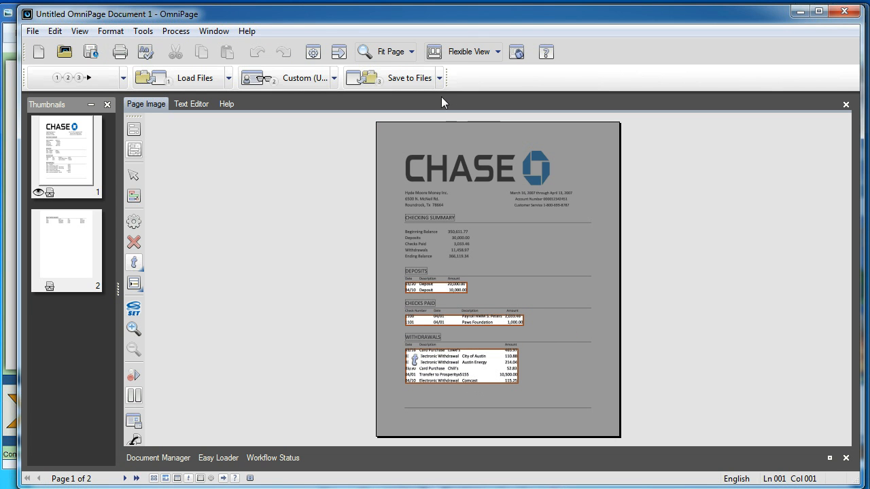
Save the recognized text of all pages as plain text, overwriting OCRExample.txt.
{"action": "left_click", "coordinate": [408, 80]}
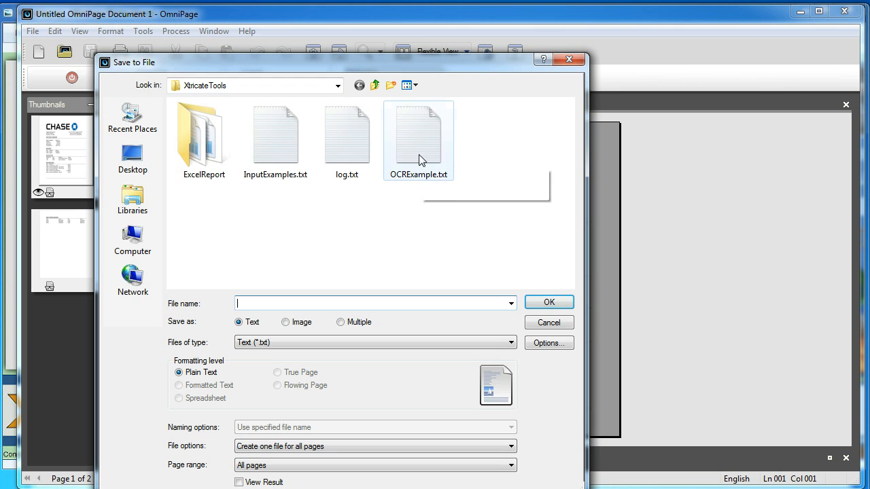
{"action": "left_click", "coordinate": [424, 151]}
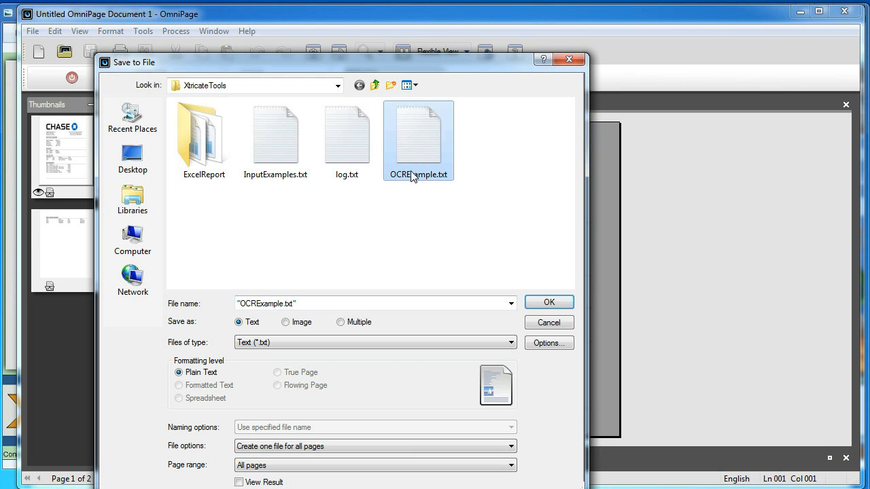
{"action": "left_click", "coordinate": [544, 304]}
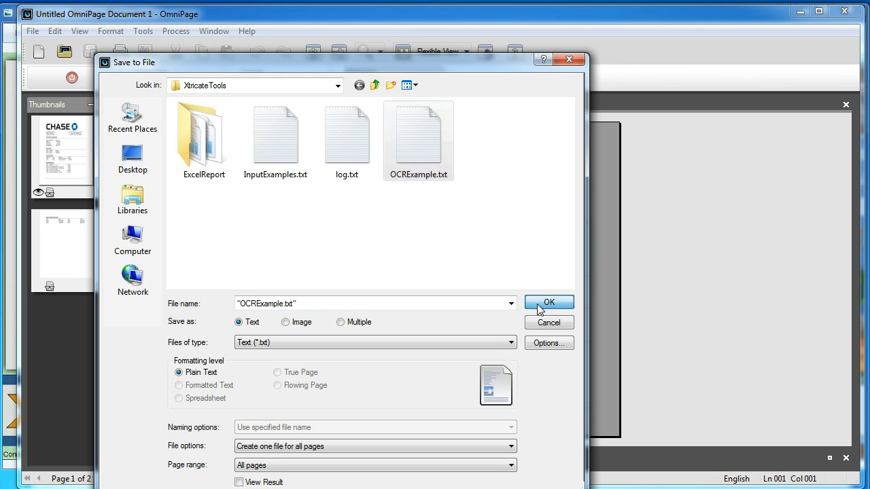
{"action": "left_click", "coordinate": [350, 277]}
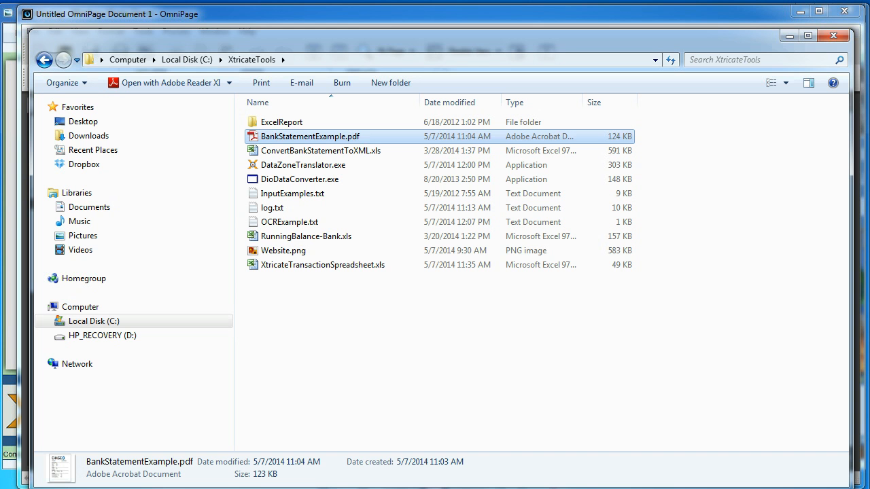
Open OCRExample.txt in Notepad and separate the deposits, checks, withdrawals and daily ending balance with blank lines.
{"action": "double_click", "coordinate": [290, 224]}
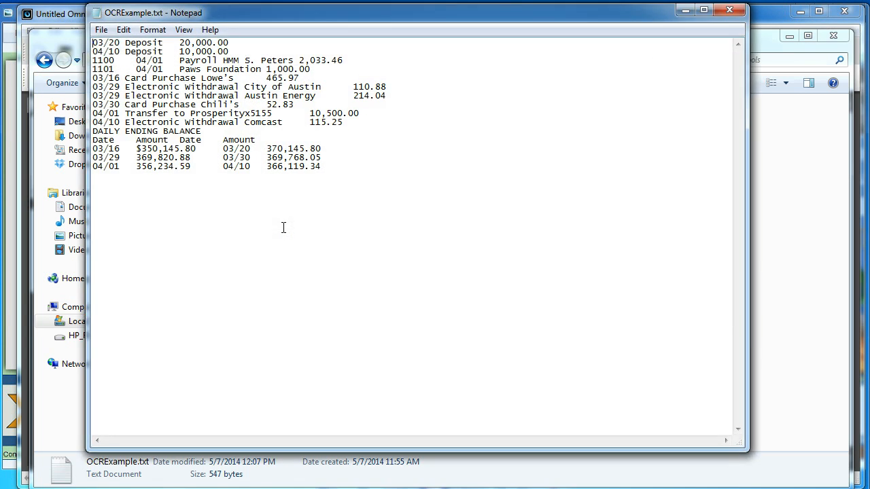
{"action": "left_click", "coordinate": [247, 53]}
{"action": "key", "text": "Return"}
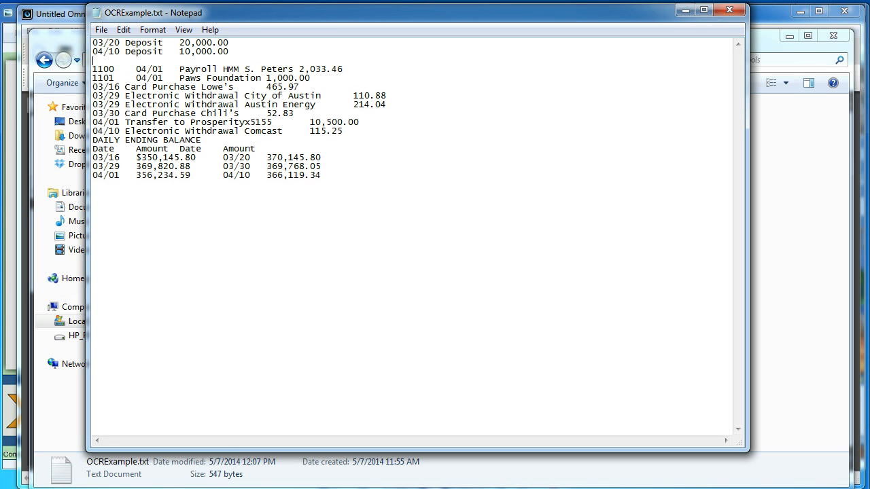
{"action": "left_click", "coordinate": [314, 79]}
{"action": "key", "text": "Return"}
{"action": "key", "text": "Return"}
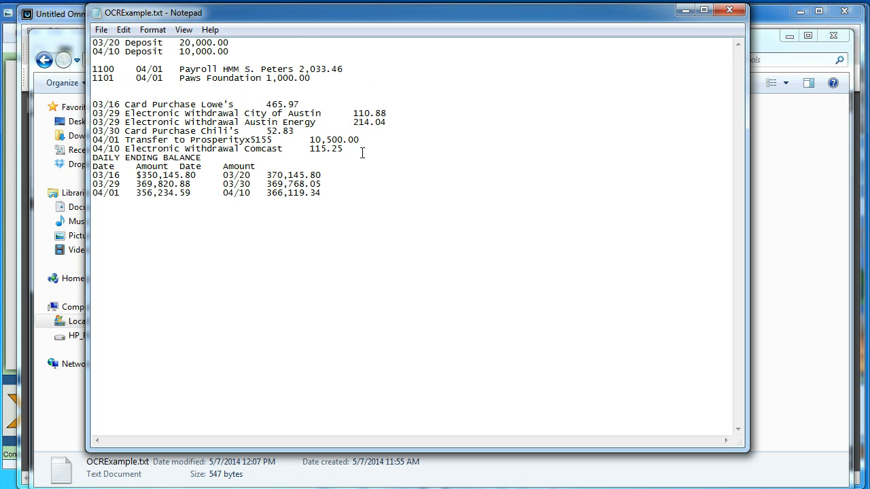
{"action": "key", "text": "Return"}
{"action": "key", "text": "Return"}
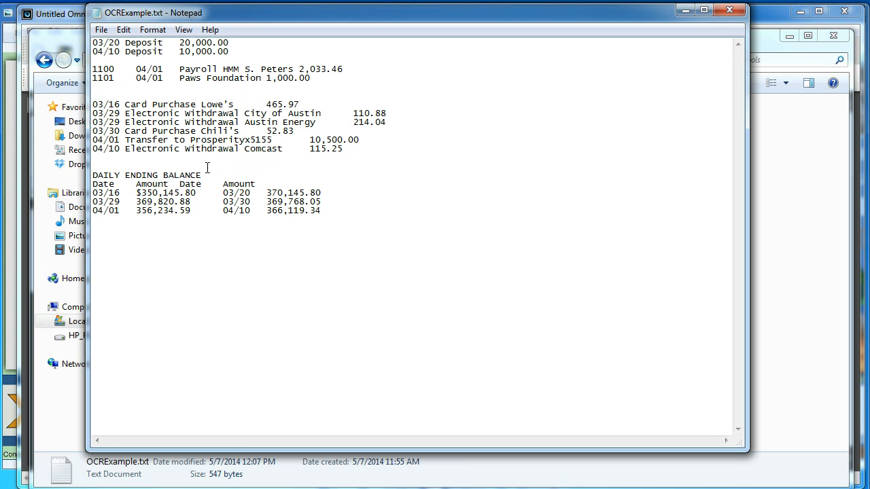
Copy the two deposit lines from OCRExample.txt, open DataZoneTranslator.exe and paste them as the bank statement text.
{"action": "left_click_drag", "start_coordinate": [233, 51], "coordinate": [64, 44]}
{"action": "key", "text": "ctrl+c"}
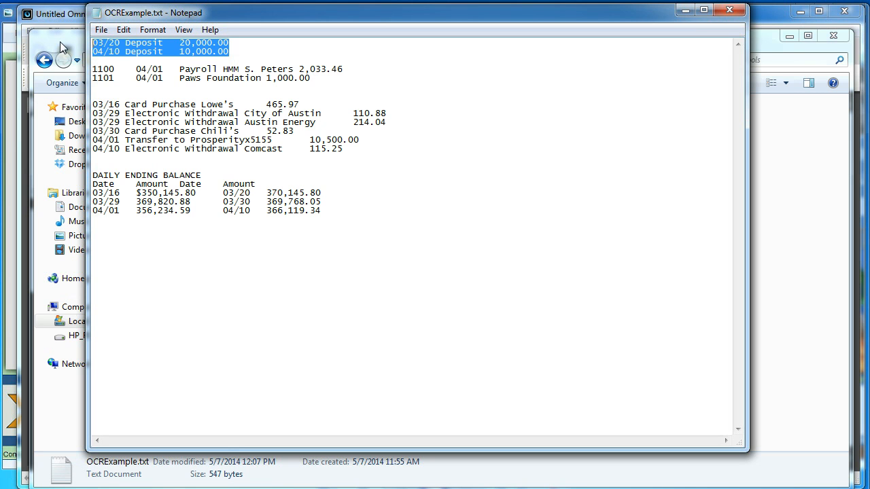
{"action": "left_click", "coordinate": [67, 39]}
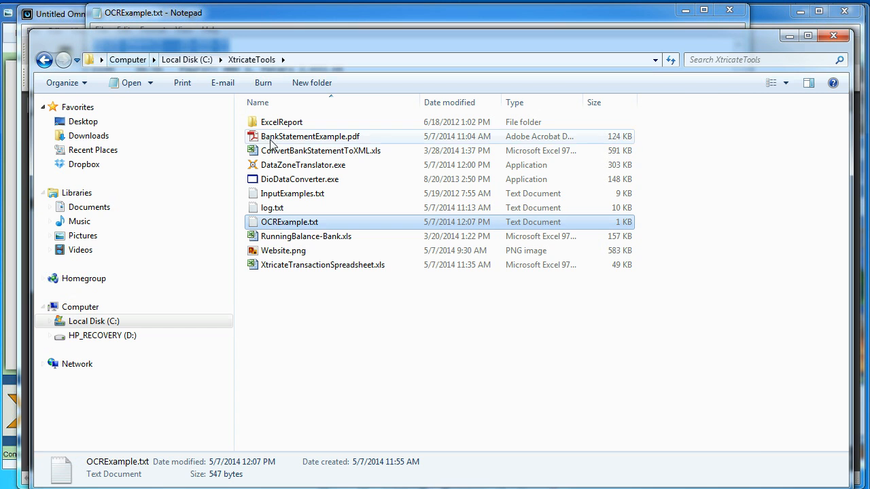
{"action": "left_click", "coordinate": [294, 170]}
{"action": "double_click", "coordinate": [295, 170]}
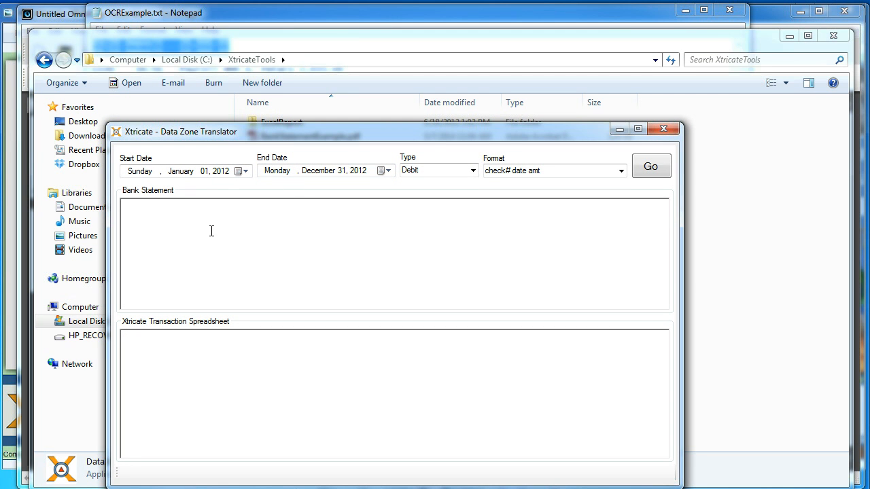
{"action": "left_click", "coordinate": [212, 231]}
{"action": "key", "text": "ctrl+v"}
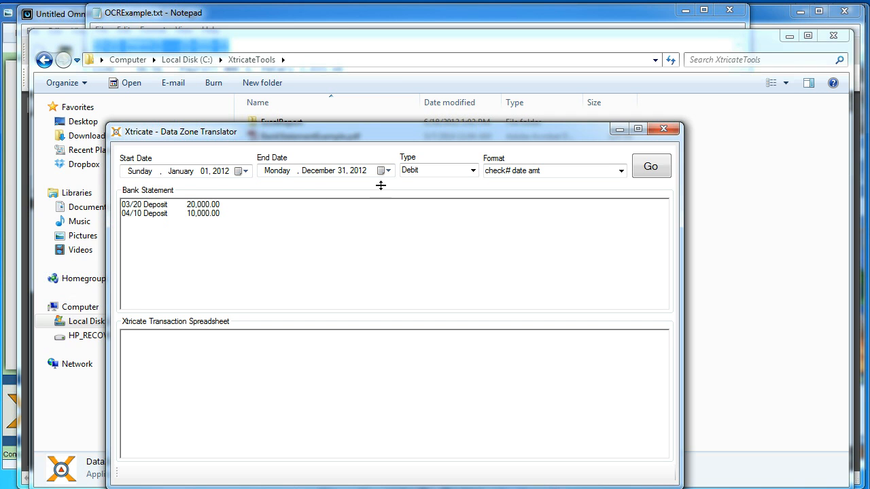
Translate the deposits with dates January 01, 2007 to December 31, 2007, type Credit and format "date note amt note".
{"action": "left_click", "coordinate": [221, 171]}
{"action": "type", "text": "2007"}
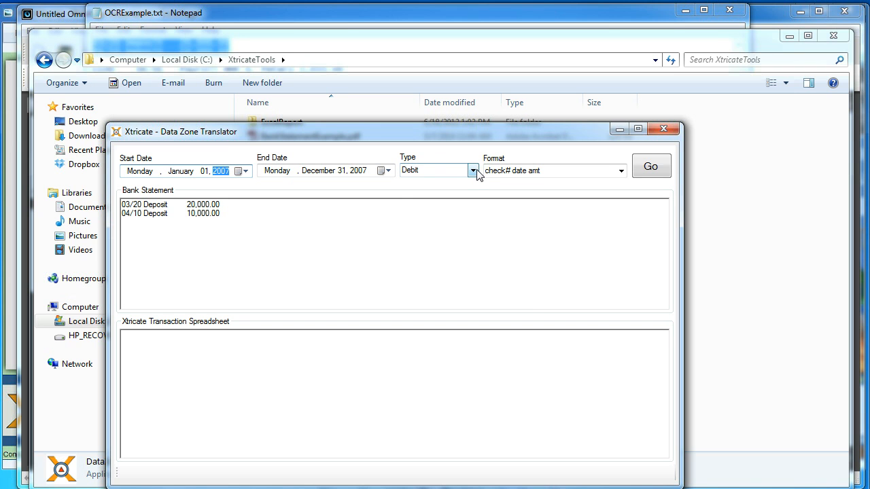
{"action": "left_click", "coordinate": [473, 171]}
{"action": "left_click", "coordinate": [433, 193]}
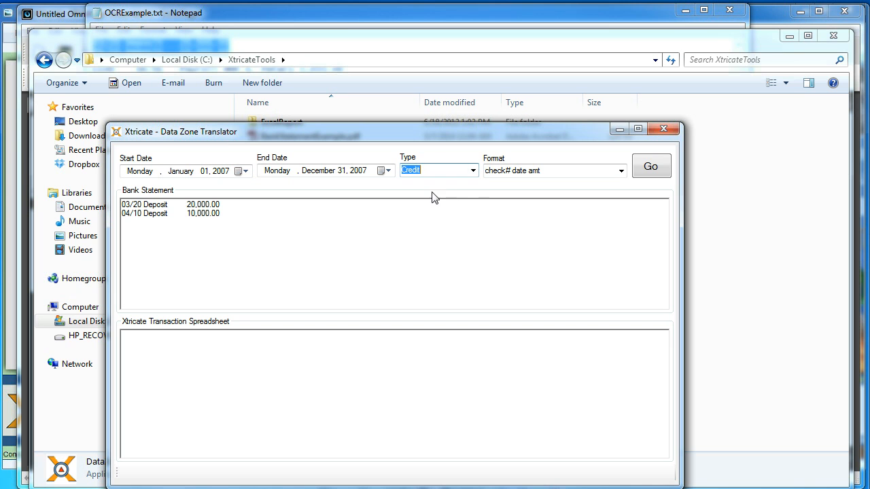
{"action": "left_click", "coordinate": [620, 172]}
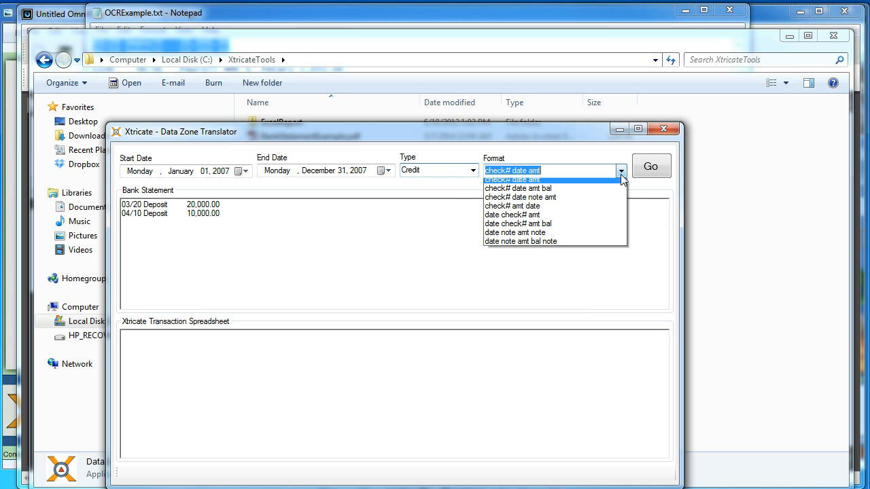
{"action": "left_click", "coordinate": [537, 237]}
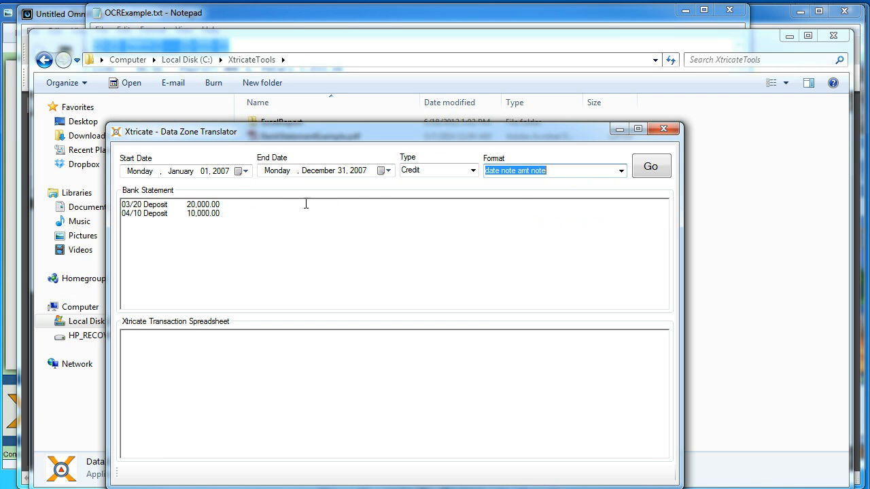
{"action": "left_click", "coordinate": [652, 169]}
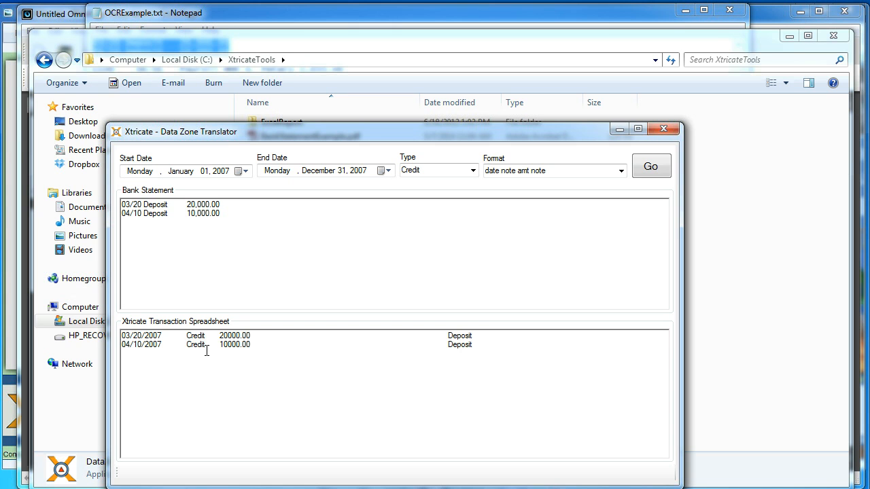
Copy the translated transactions and paste them into XtricateTransactionSpreadsheet.xls in Excel, starting at cell A3 of the Account sheet.
{"action": "key", "text": "ctrl+a"}
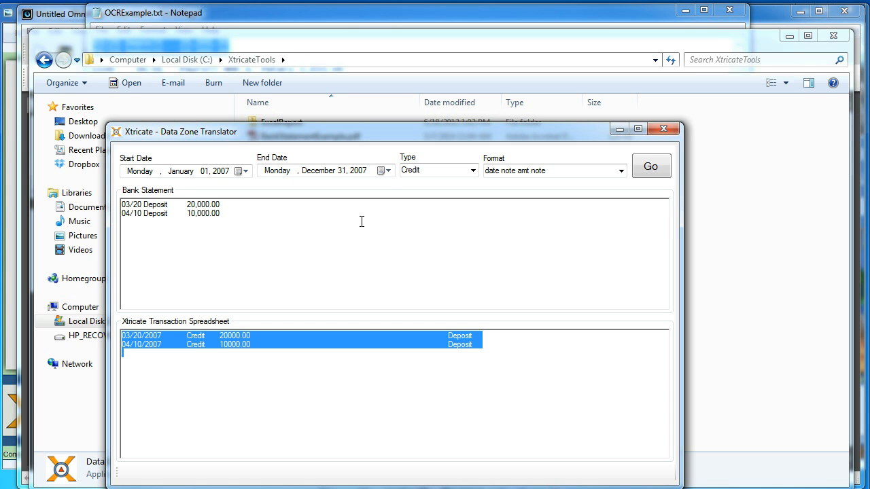
{"action": "left_click", "coordinate": [366, 51]}
{"action": "double_click", "coordinate": [316, 265]}
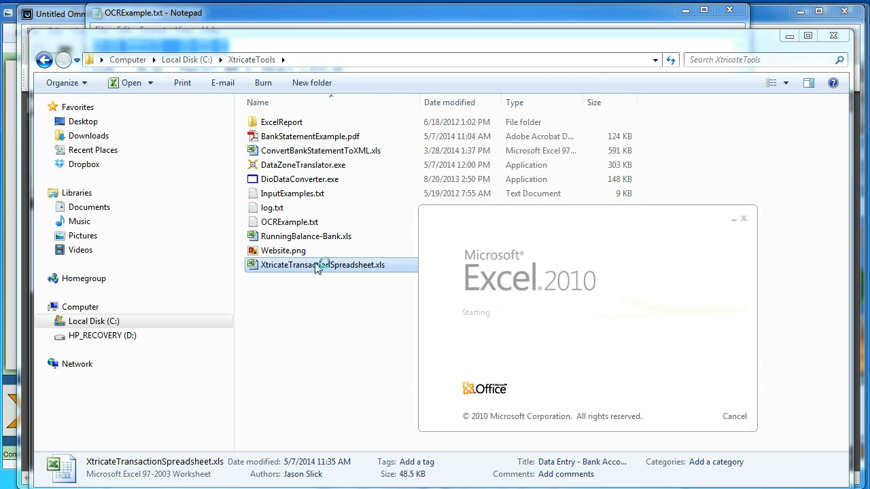
{"action": "left_click", "coordinate": [106, 161]}
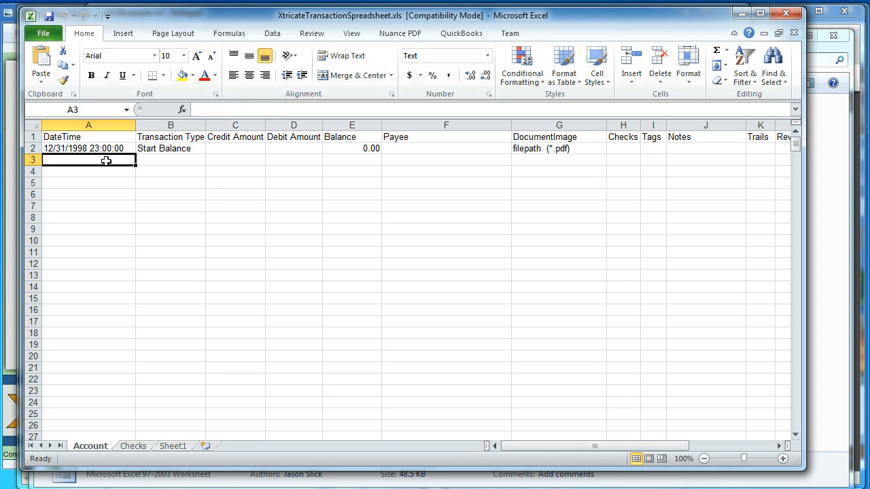
{"action": "type", "text": "03/20/2007\tCredit\t20,000.00\t\t\t\t\t\t\tDeposit\t 04/10/2007\tCredit\t10,000.00\t\t\t\t\t\t\tDeposit"}
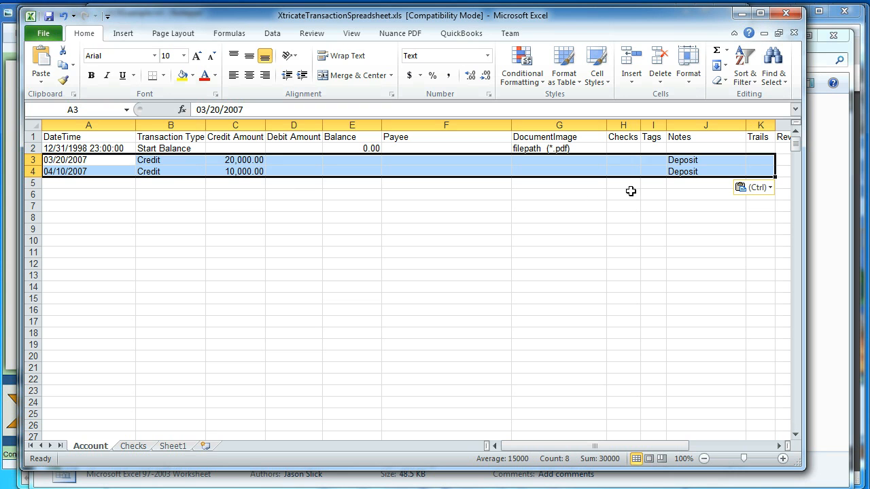
{"action": "left_click", "coordinate": [686, 160]}
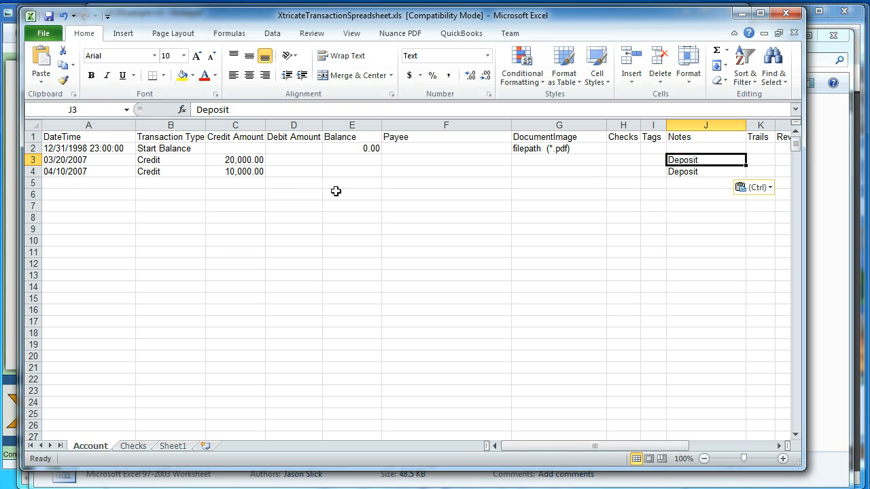
{"action": "left_click_drag", "start_coordinate": [230, 162], "coordinate": [231, 172]}
{"action": "left_click", "coordinate": [164, 161]}
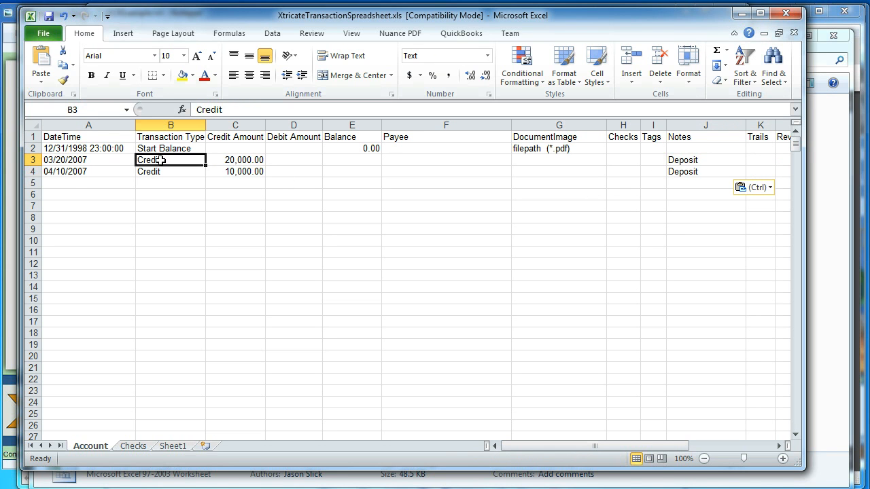
{"action": "left_click", "coordinate": [67, 161]}
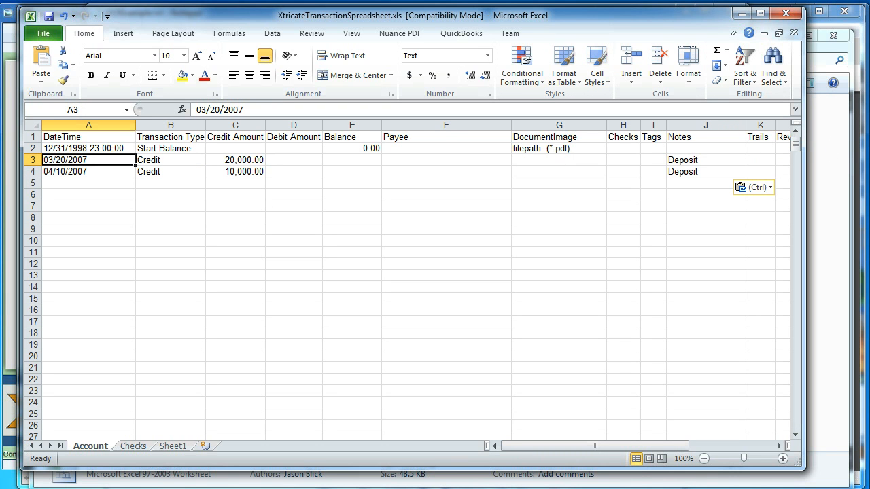
Copy the two check lines from OCRExample.txt in Notepad and paste them over the bank statement text in the Data Zone Translator.
{"action": "key", "text": "alt+Tab"}
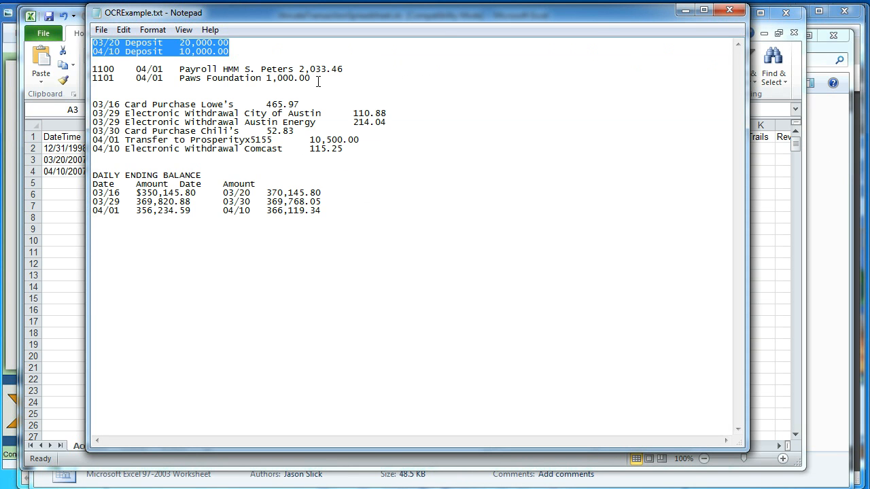
{"action": "left_click_drag", "start_coordinate": [319, 80], "coordinate": [44, 73]}
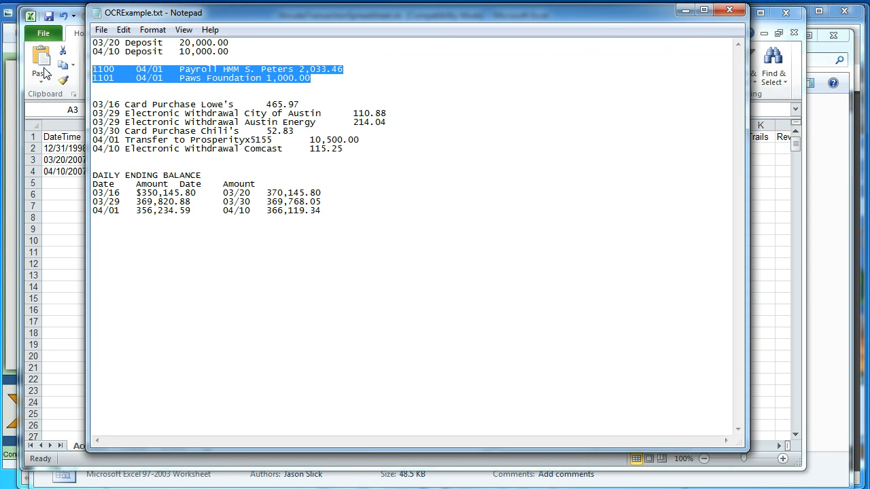
{"action": "key", "text": "ctrl+c"}
{"action": "key", "text": "alt+Tab"}
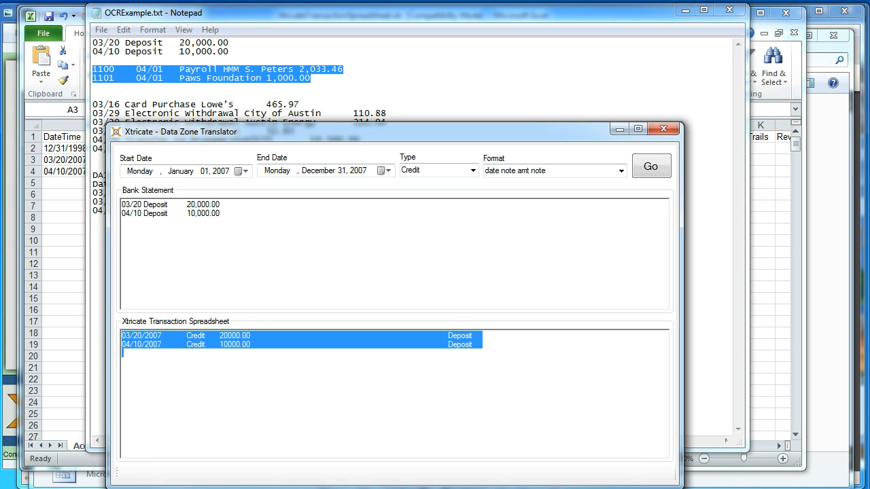
{"action": "left_click", "coordinate": [256, 216]}
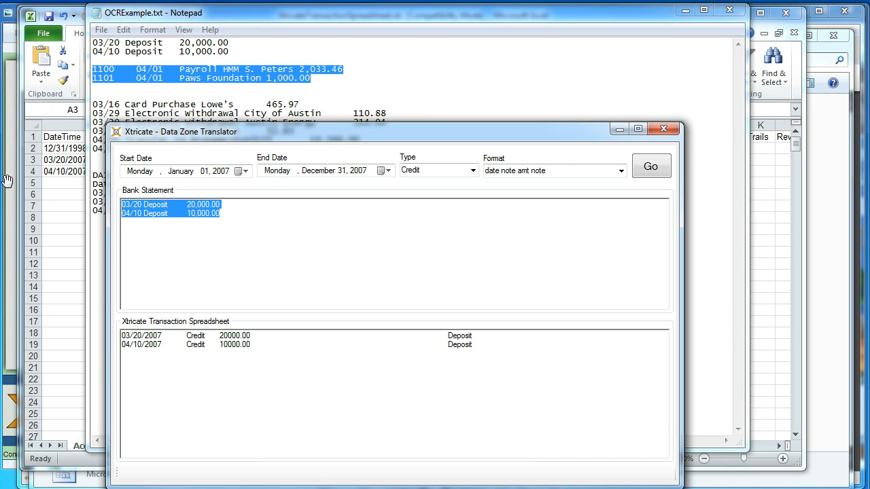
{"action": "key", "text": "ctrl+v"}
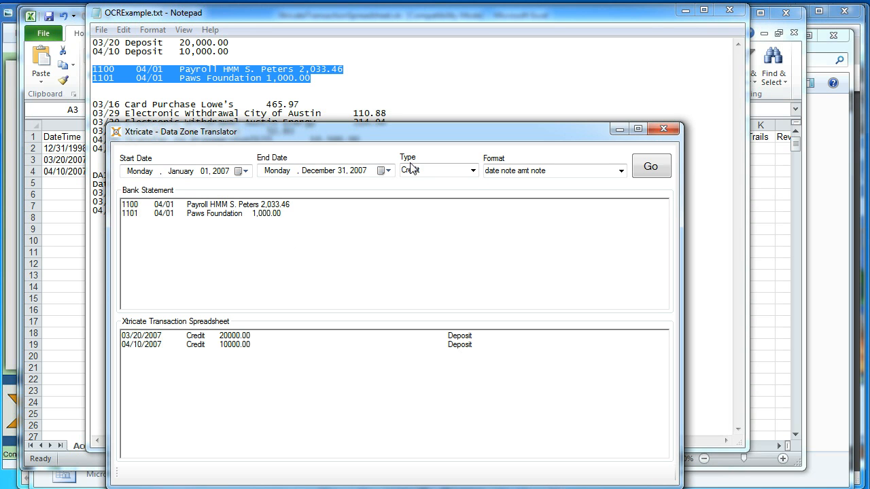
Translate the checks as type Debit with the format "check# date note amt".
{"action": "left_click", "coordinate": [448, 188]}
{"action": "left_click", "coordinate": [621, 173]}
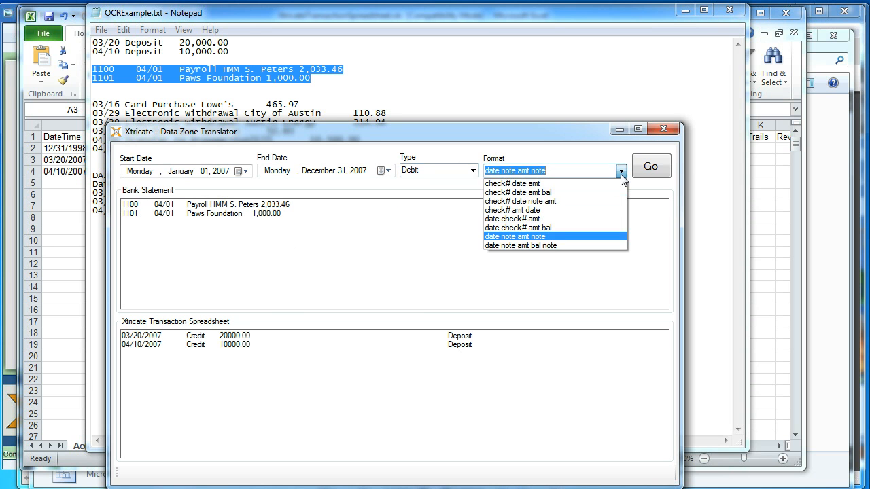
{"action": "left_click", "coordinate": [547, 202]}
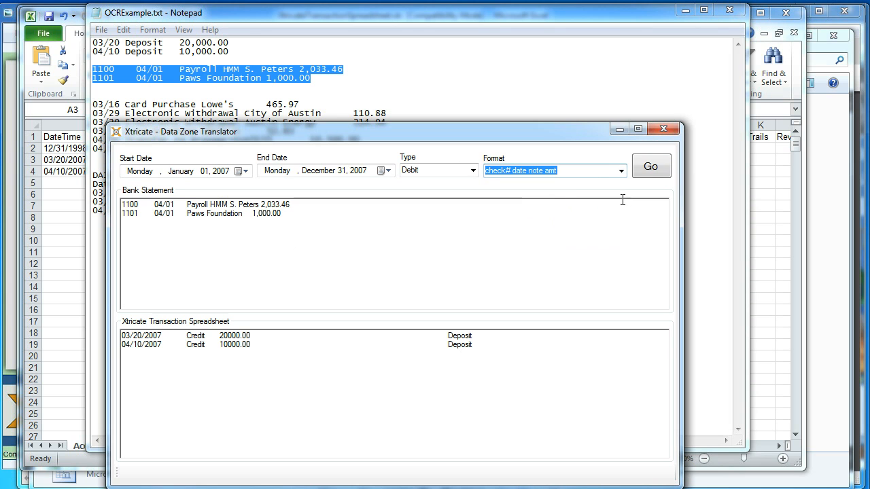
{"action": "left_click", "coordinate": [651, 168]}
Copy the translated check transactions and paste them into the Account sheet in Excel, starting at cell A5.
{"action": "left_click", "coordinate": [292, 351]}
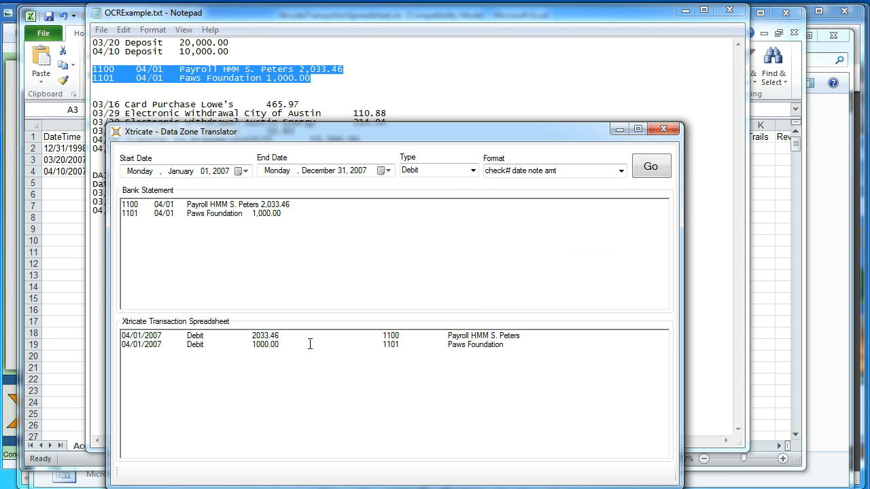
{"action": "key", "text": "ctrl+a"}
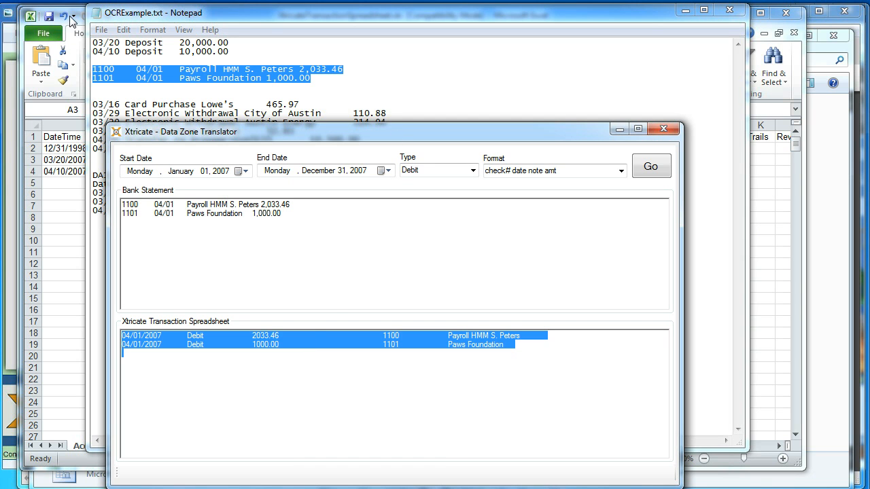
{"action": "left_click", "coordinate": [78, 90]}
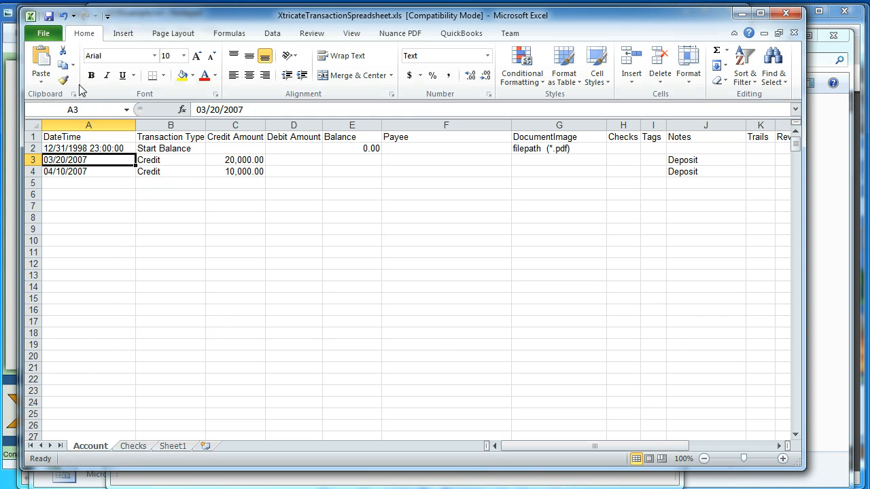
{"action": "left_click", "coordinate": [78, 183]}
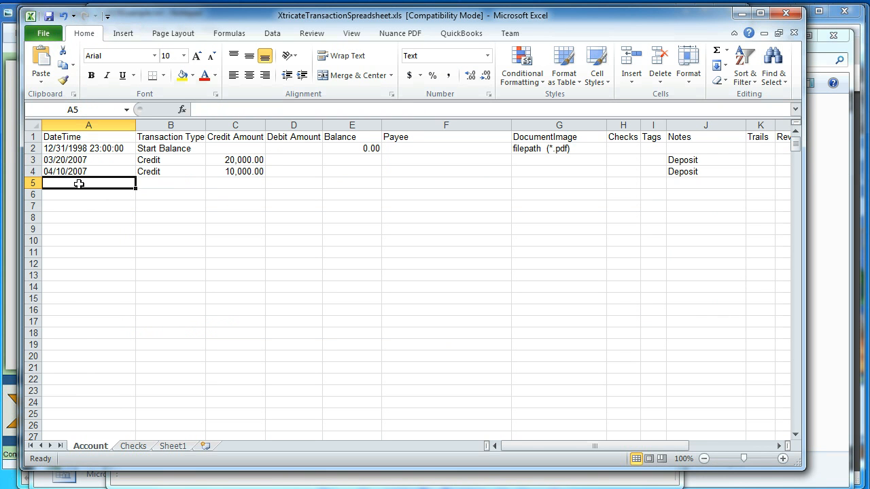
{"action": "key", "text": "ctrl+v"}
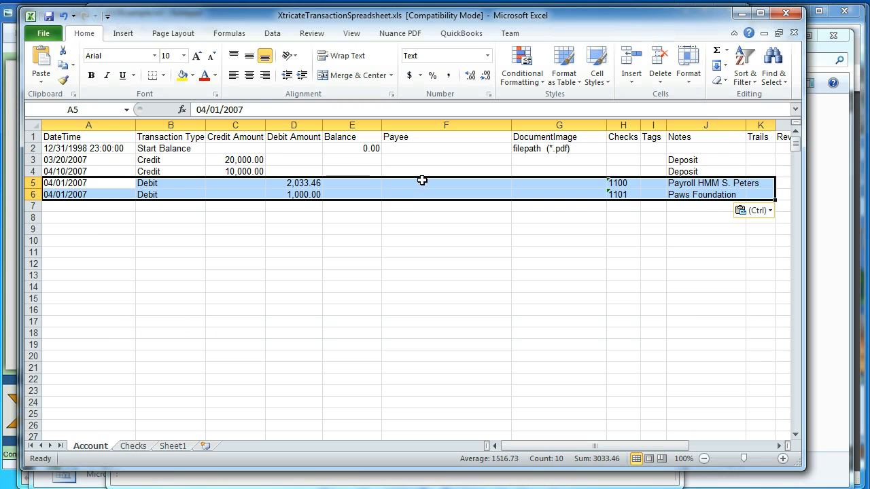
{"action": "left_click", "coordinate": [622, 171]}
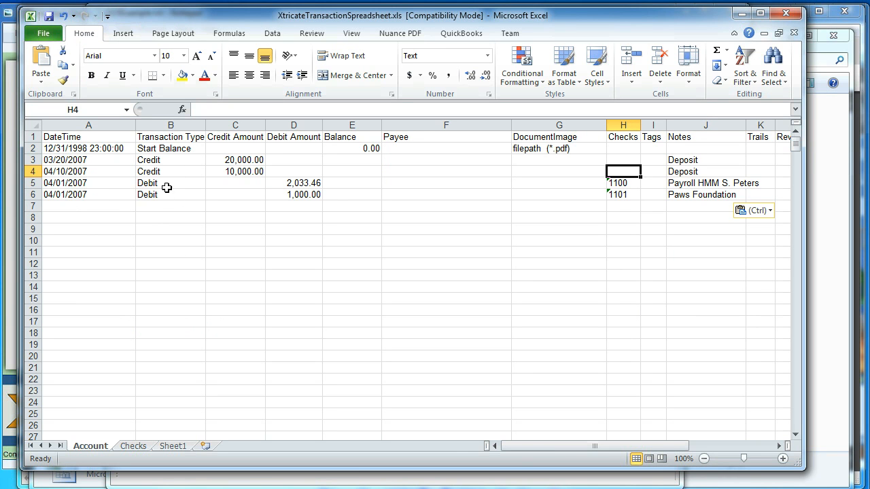
{"action": "left_click", "coordinate": [70, 212]}
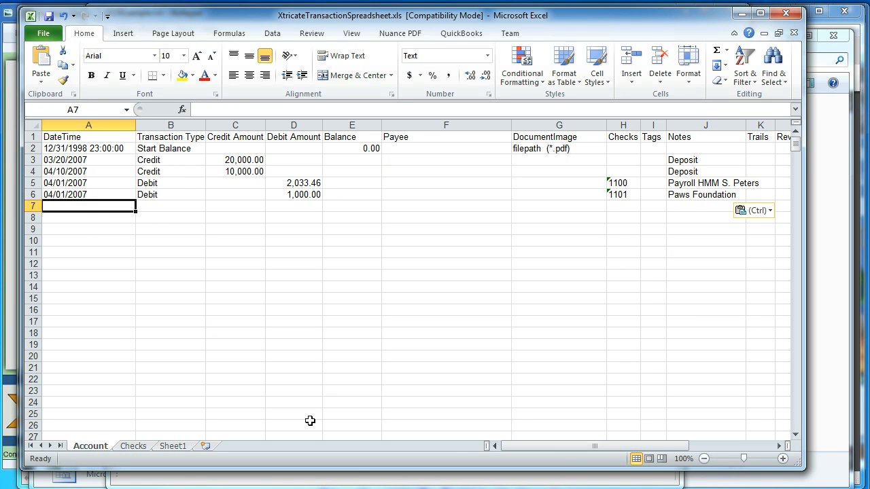
Copy the six withdrawal lines from OCRExample.txt in Notepad and replace the bank statement text in the Data Zone Translator with them.
{"action": "key", "text": "alt+Tab"}
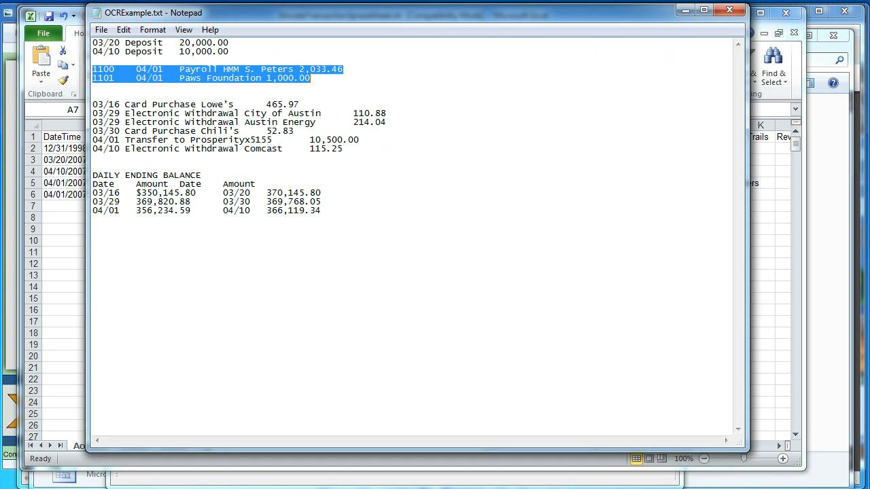
{"action": "left_click_drag", "start_coordinate": [353, 155], "coordinate": [92, 109]}
{"action": "key", "text": "ctrl+c"}
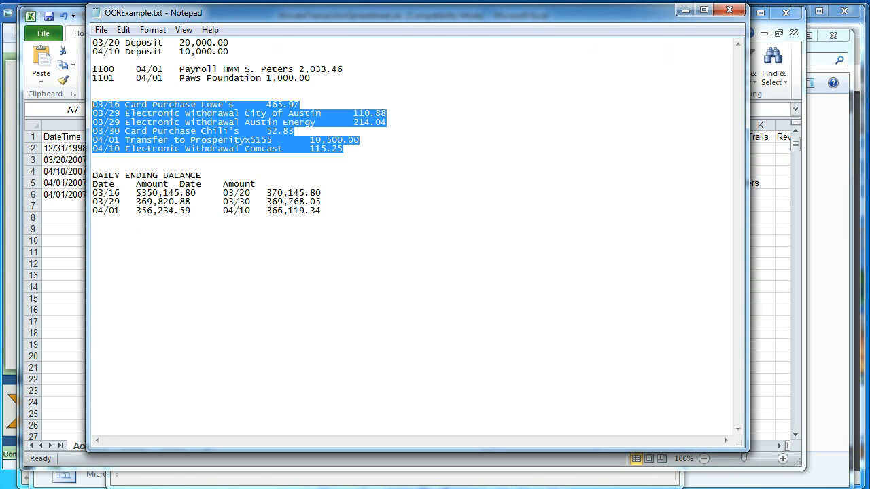
{"action": "key", "text": "alt+Tab"}
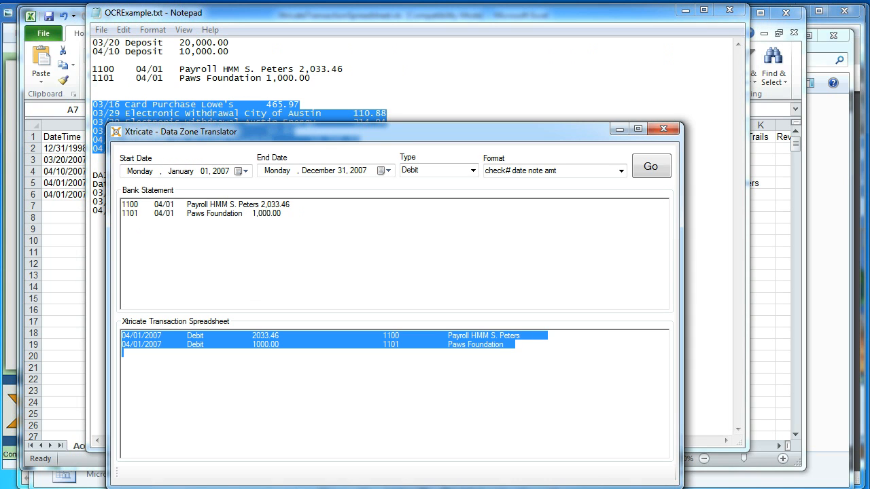
{"action": "left_click_drag", "start_coordinate": [367, 241], "coordinate": [34, 176]}
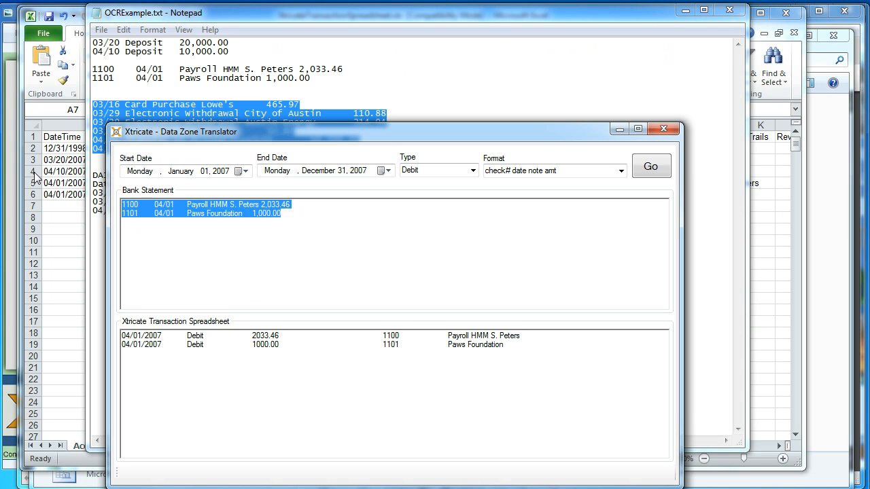
{"action": "key", "text": "Delete"}
{"action": "key", "text": "ctrl+v"}
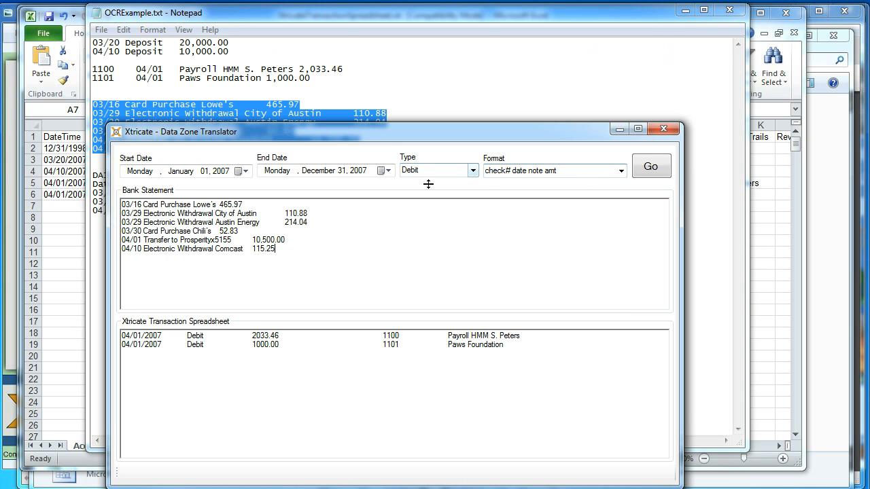
Translate the withdrawals as debits with the format "date note amt note".
{"action": "left_click", "coordinate": [621, 171]}
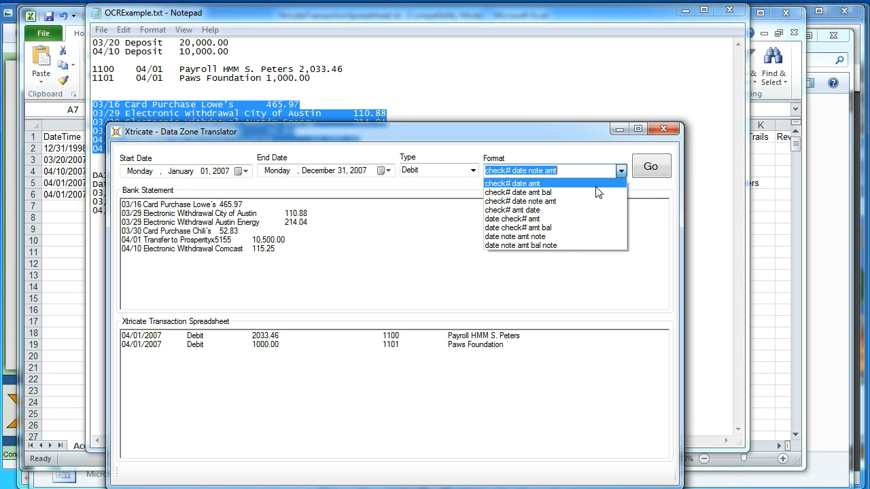
{"action": "left_click", "coordinate": [546, 237]}
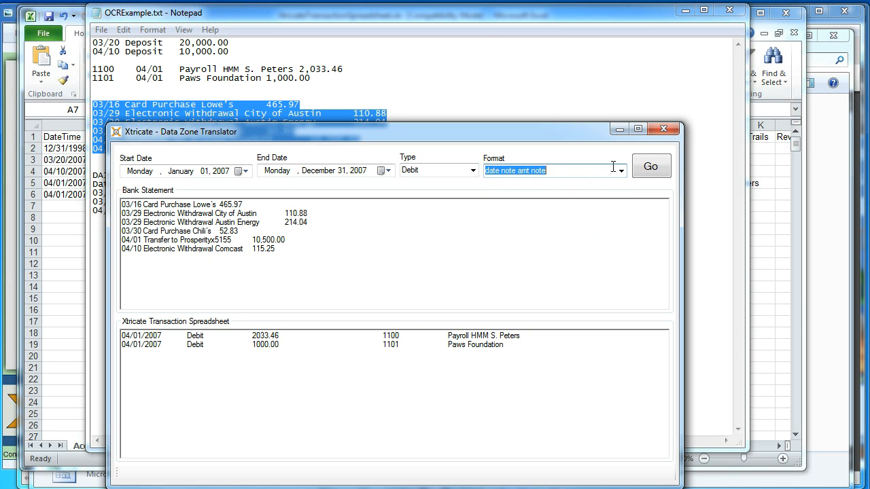
{"action": "left_click", "coordinate": [650, 167]}
Copy the translated withdrawal transactions and paste them into the Account sheet in Excel, starting at cell A7.
{"action": "left_click", "coordinate": [345, 403]}
{"action": "key", "text": "ctrl+a"}
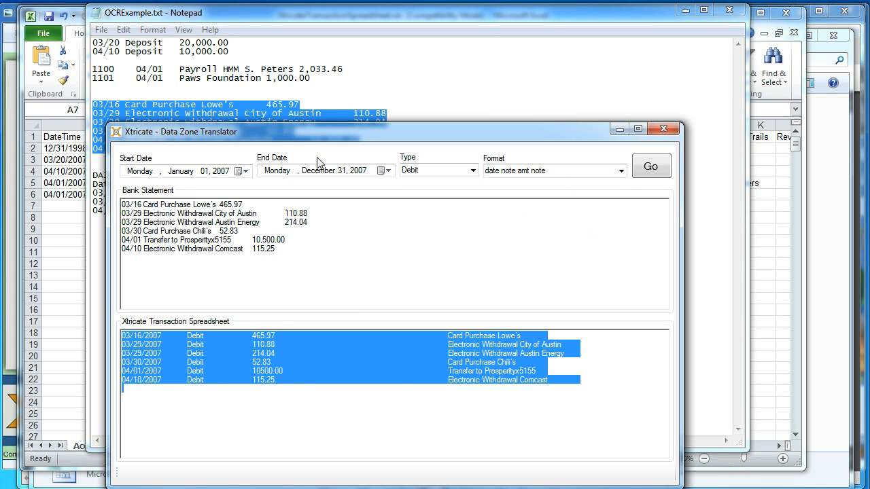
{"action": "left_click", "coordinate": [79, 208]}
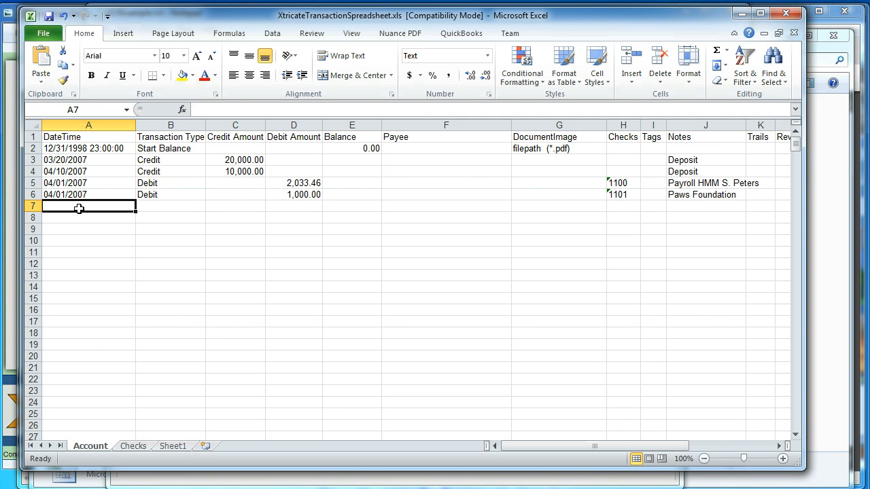
{"action": "key", "text": "ctrl+v"}
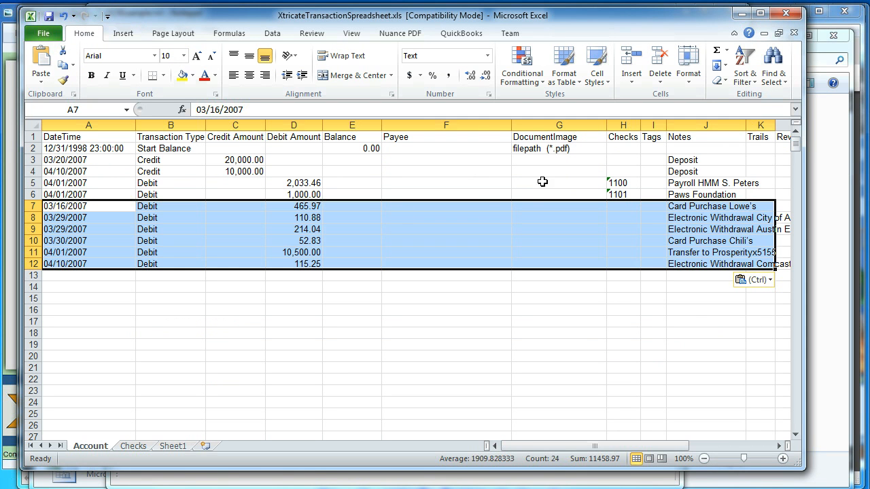
{"action": "left_click", "coordinate": [230, 218]}
{"action": "left_click", "coordinate": [76, 264]}
{"action": "key", "text": "Escape"}
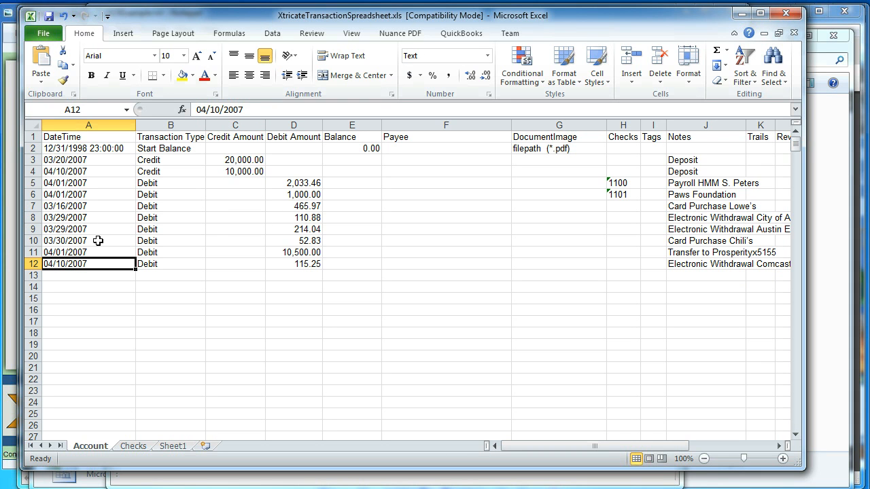
Sort rows 3 to 12 of the Account sheet by the values in column A, from A to Z.
{"action": "left_click", "coordinate": [32, 160]}
{"action": "left_click", "coordinate": [33, 264], "text": "shift"}
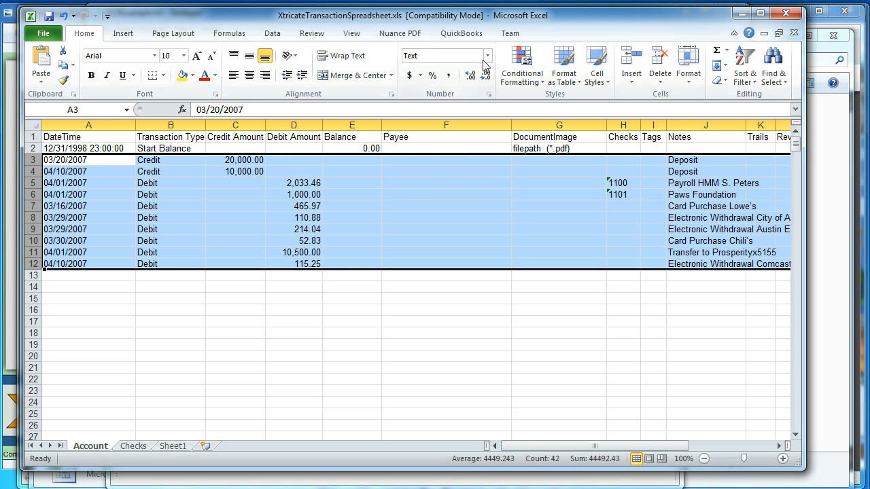
{"action": "left_click", "coordinate": [275, 35]}
{"action": "left_click", "coordinate": [343, 64]}
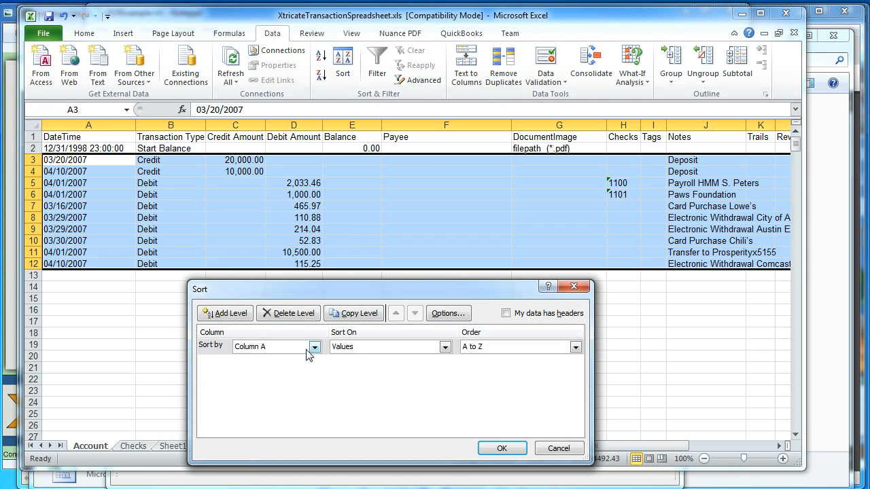
{"action": "left_click", "coordinate": [502, 449]}
{"action": "left_click", "coordinate": [333, 406]}
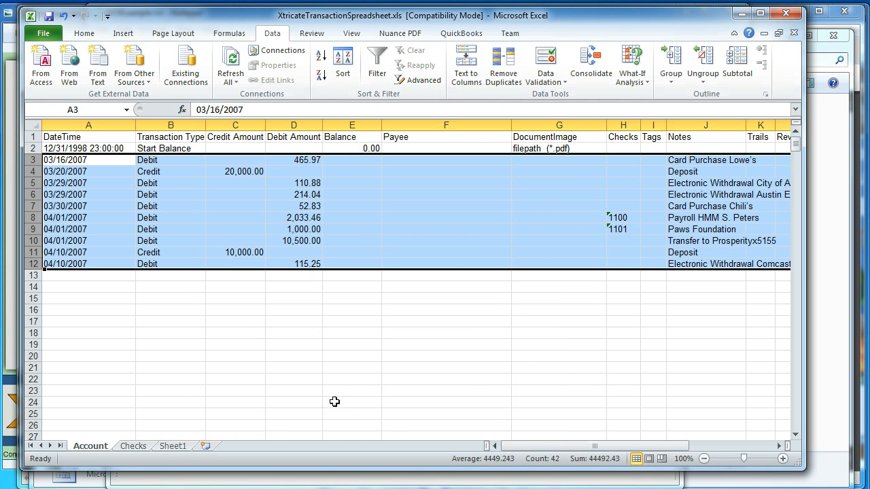
{"action": "left_click", "coordinate": [127, 202]}
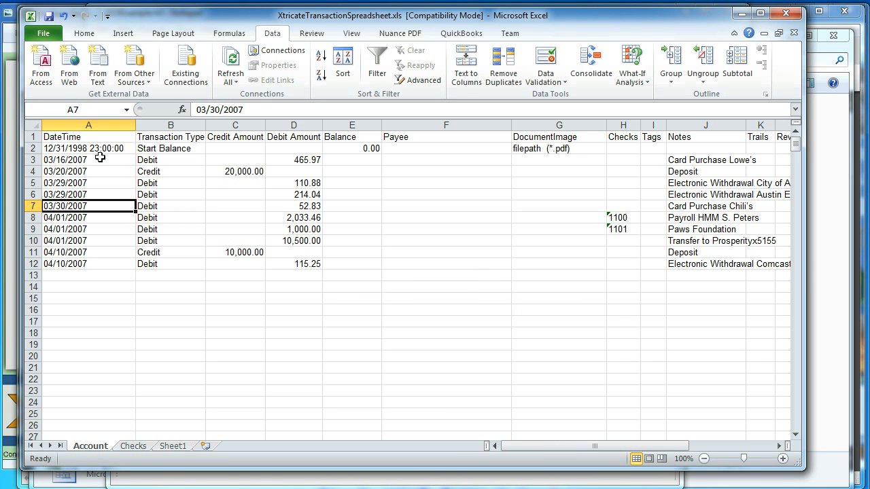
Copy the dates in A3:A12 of the Account sheet and load them as input text in the General functions of DioDataConverter.exe.
{"action": "left_click_drag", "start_coordinate": [89, 160], "coordinate": [95, 263]}
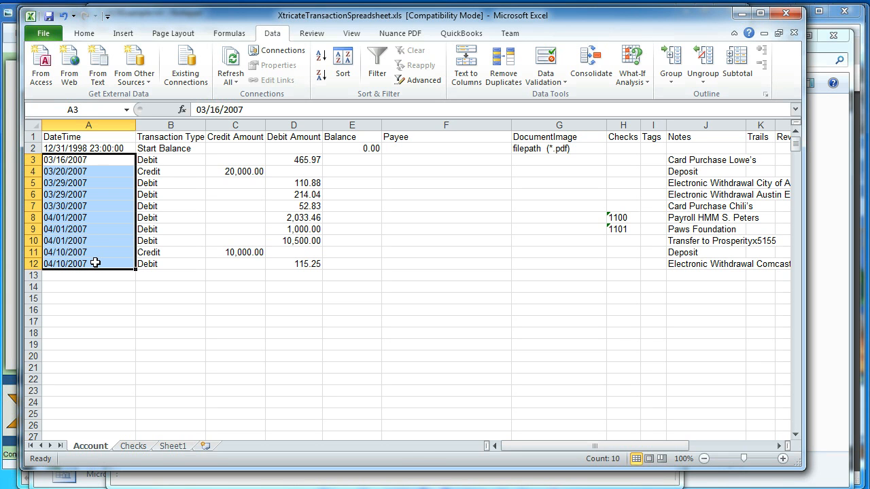
{"action": "key", "text": "ctrl+c"}
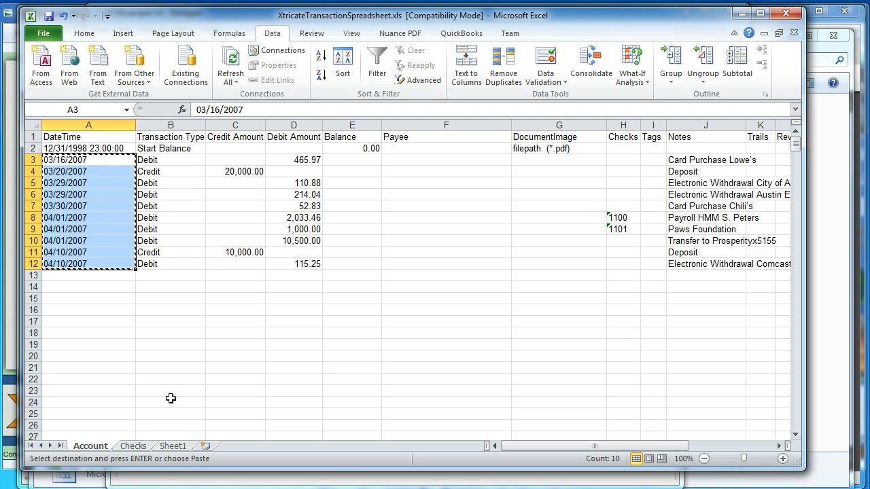
{"action": "left_click", "coordinate": [168, 485]}
{"action": "left_click", "coordinate": [75, 486]}
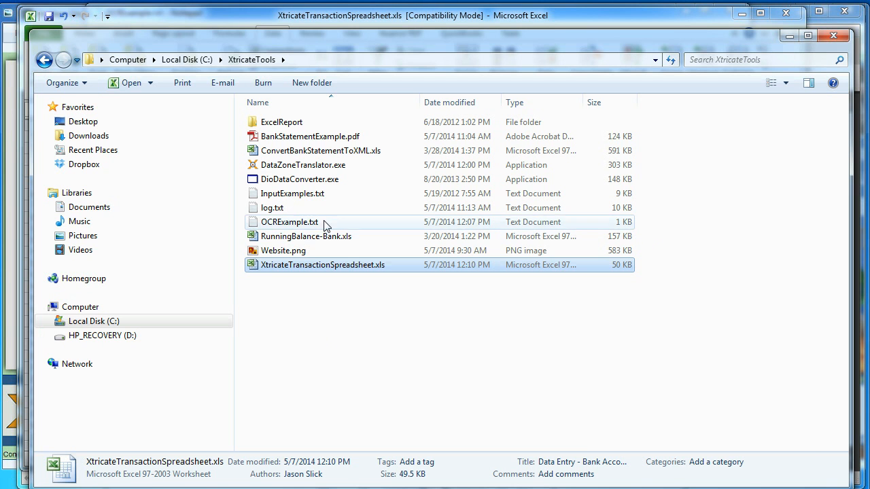
{"action": "double_click", "coordinate": [296, 182]}
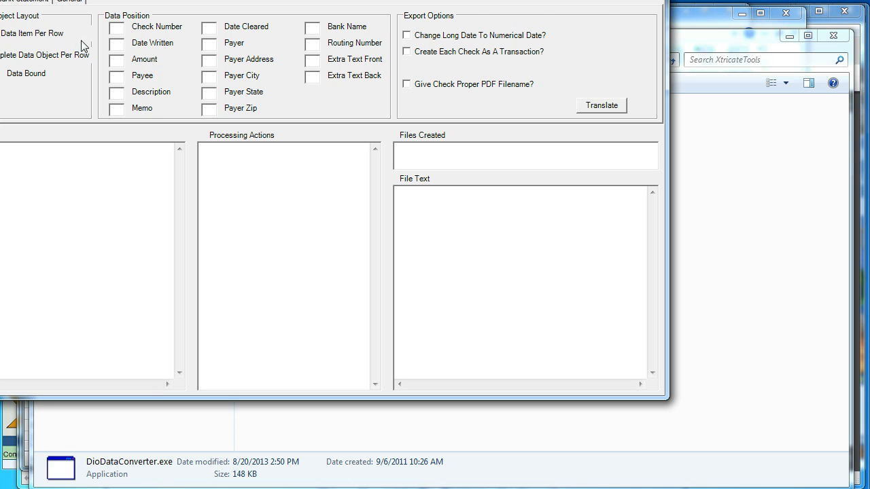
{"action": "left_click", "coordinate": [72, 4]}
{"action": "left_click_drag", "start_coordinate": [96, 0], "coordinate": [184, 23]}
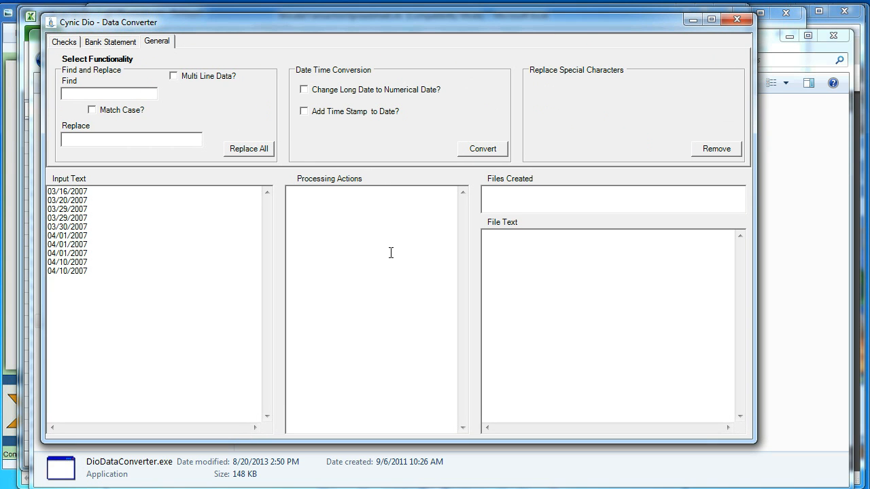
Convert the dates with time stamps added from start hour 08, and paste the ten results over A3:A12 of the Account sheet in Excel.
{"action": "left_click", "coordinate": [347, 114]}
{"action": "left_click", "coordinate": [498, 154]}
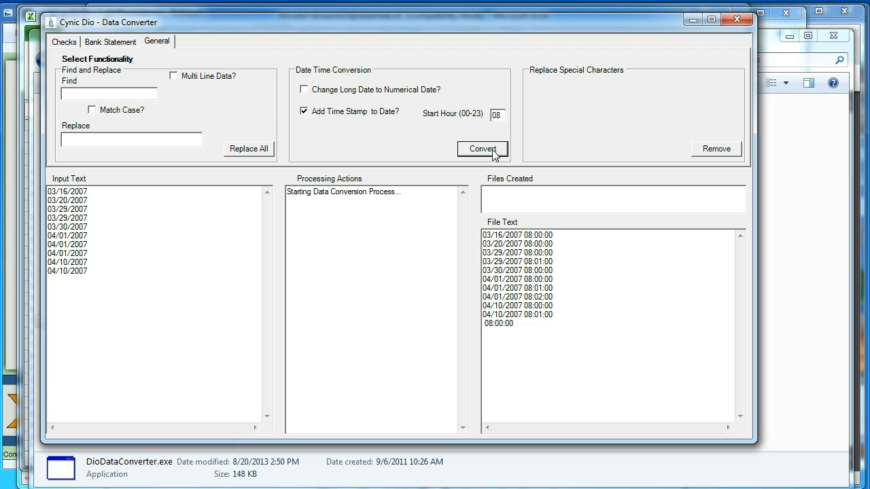
{"action": "left_click_drag", "start_coordinate": [562, 315], "coordinate": [353, 223]}
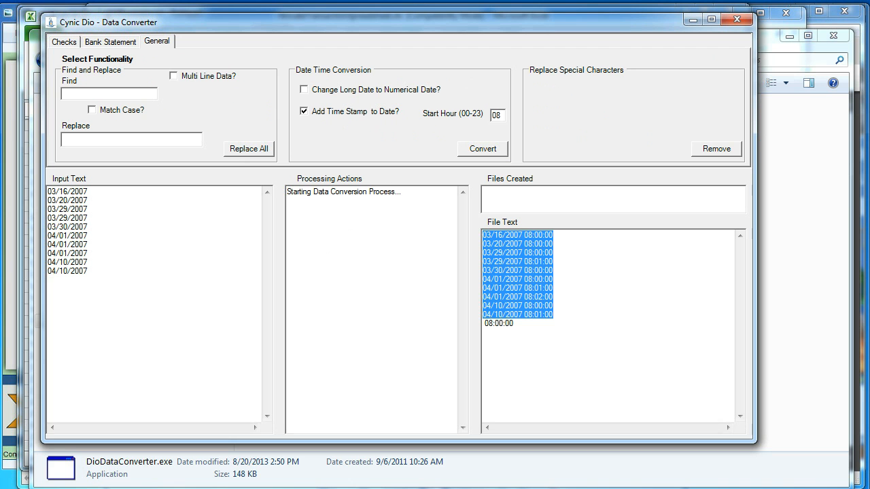
{"action": "key", "text": "alt+Tab"}
{"action": "key", "text": "ctrl+v"}
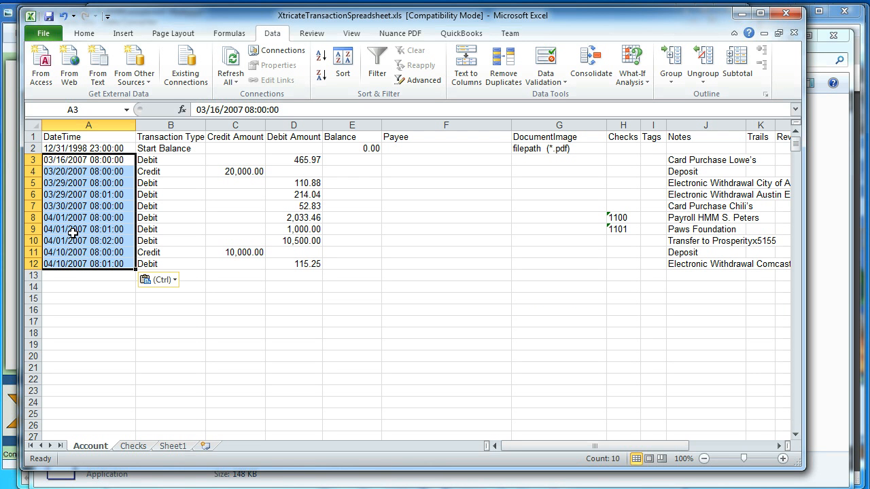
{"action": "left_click", "coordinate": [73, 206]}
{"action": "left_click", "coordinate": [99, 184]}
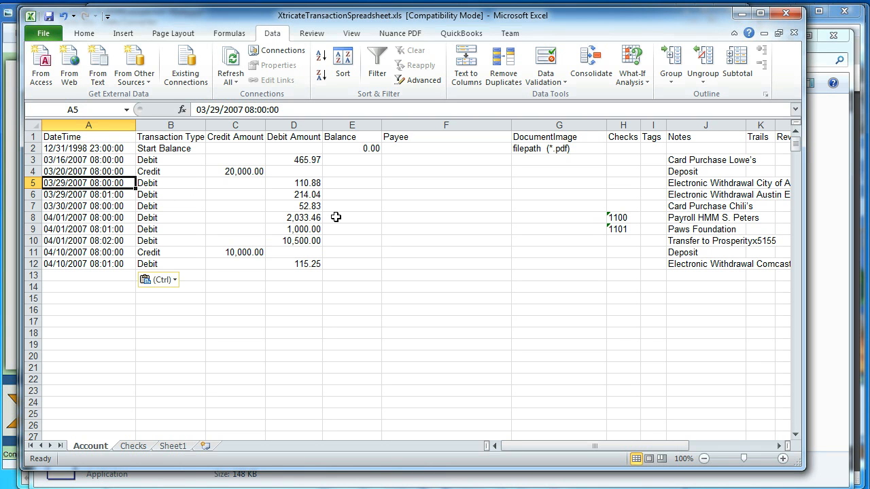
{"action": "left_click", "coordinate": [165, 265]}
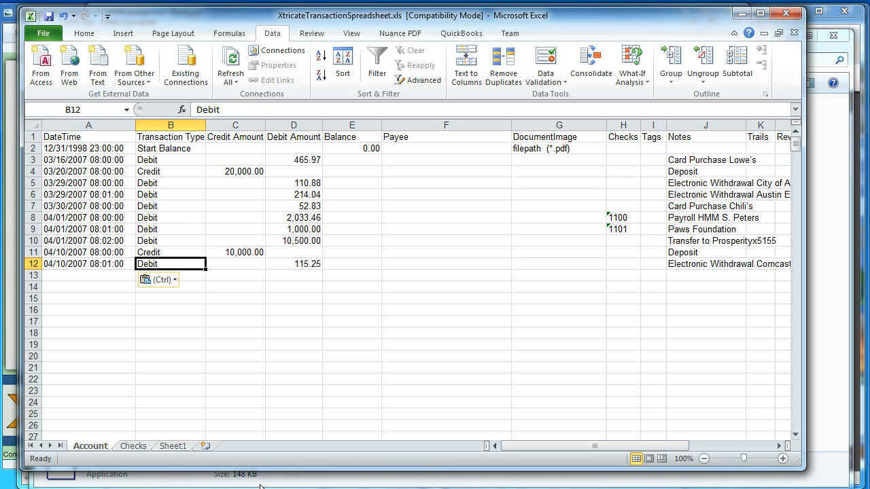
Copy the Beginning Balance 350,611.77 from BankStatementExample.pdf in Adobe Reader and paste it into cell E2 of the Account sheet in Excel.
{"action": "key", "text": "alt+Tab"}
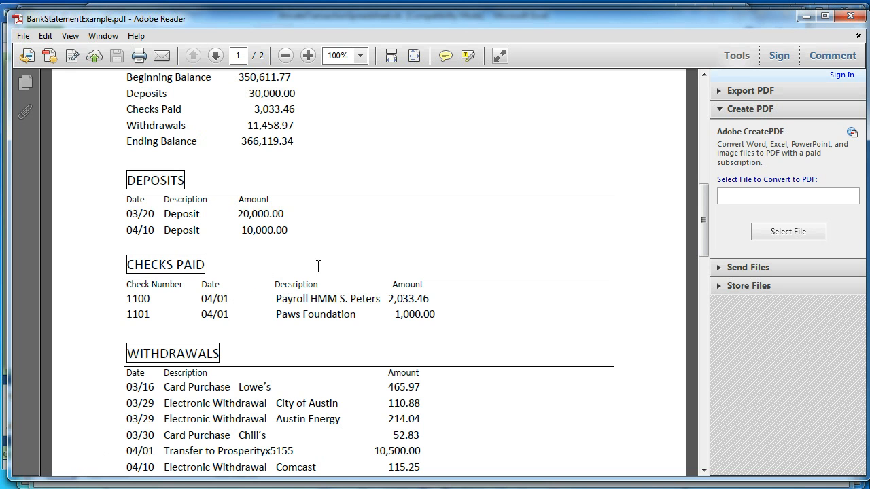
{"action": "left_click_drag", "start_coordinate": [704, 229], "coordinate": [707, 196]}
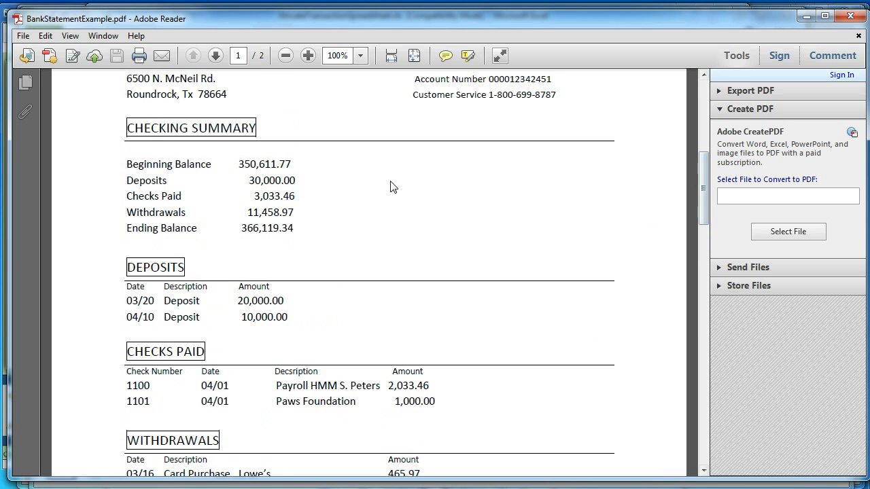
{"action": "left_click_drag", "start_coordinate": [294, 165], "coordinate": [238, 165]}
{"action": "key", "text": "ctrl+c"}
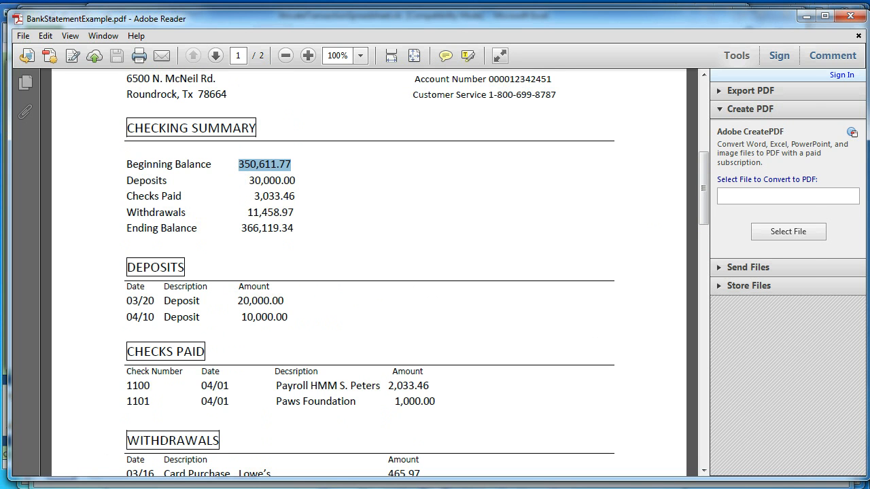
{"action": "key", "text": "alt+Tab"}
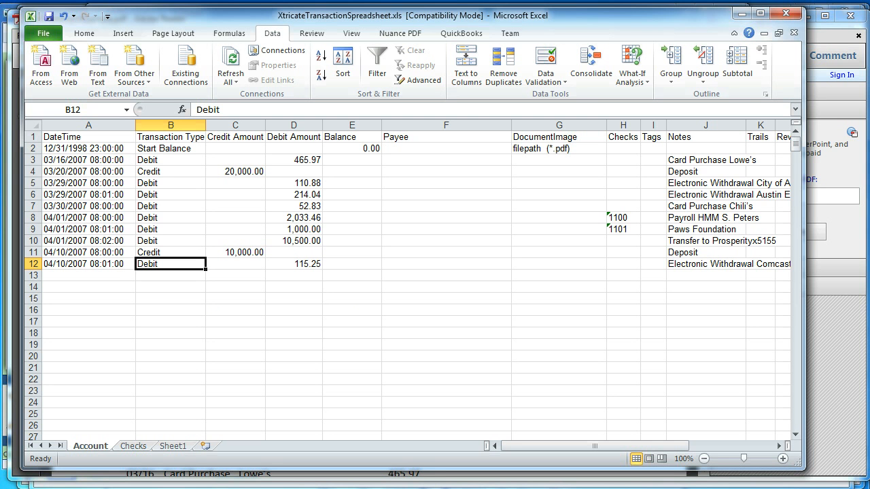
{"action": "left_click", "coordinate": [344, 149]}
{"action": "key", "text": "ctrl+v"}
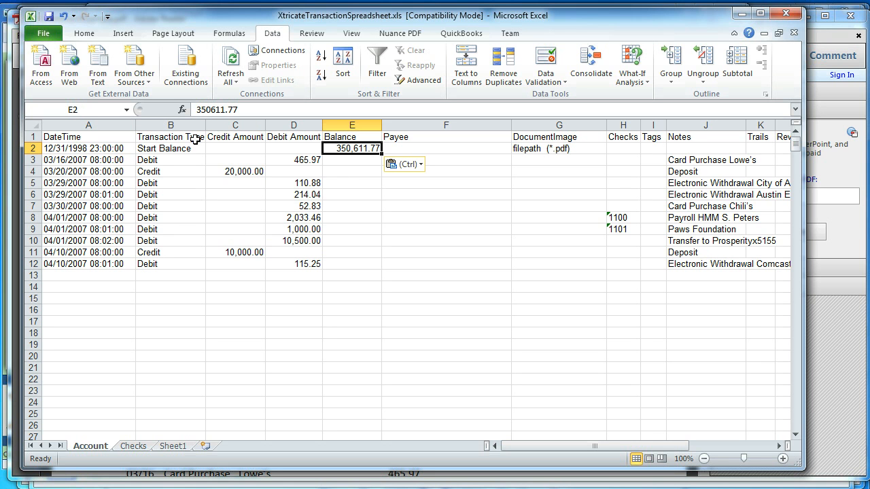
{"action": "left_click", "coordinate": [338, 162]}
{"action": "key", "text": "Escape"}
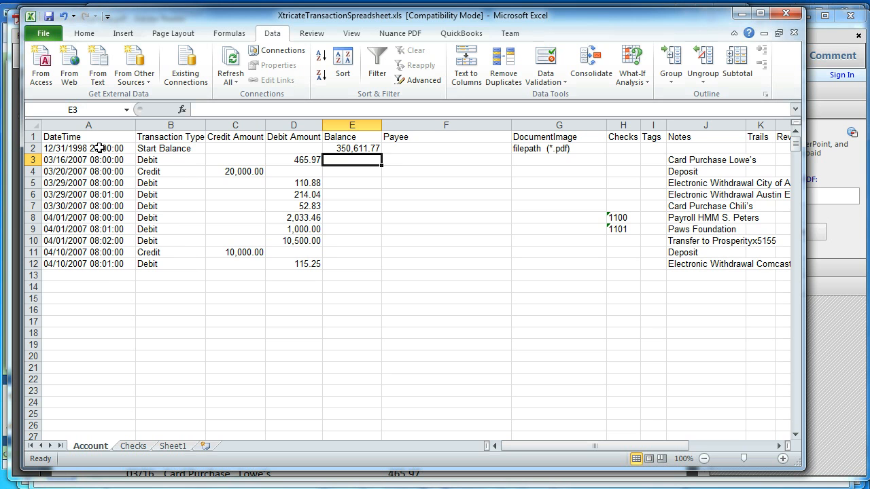
Copy A2:E12 of the Account sheet and paste it at cell A1 of the InputAccount sheet in RunningBalance-Bank.xls.
{"action": "left_click_drag", "start_coordinate": [100, 148], "coordinate": [327, 262]}
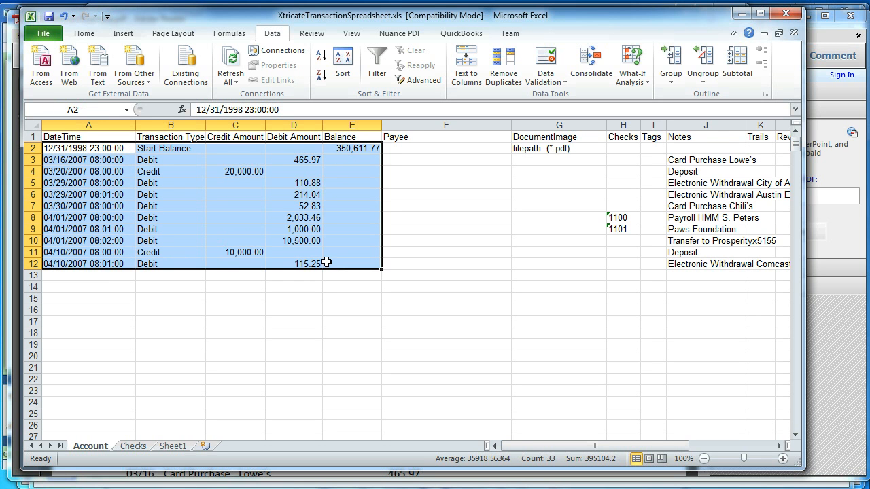
{"action": "key", "text": "ctrl+c"}
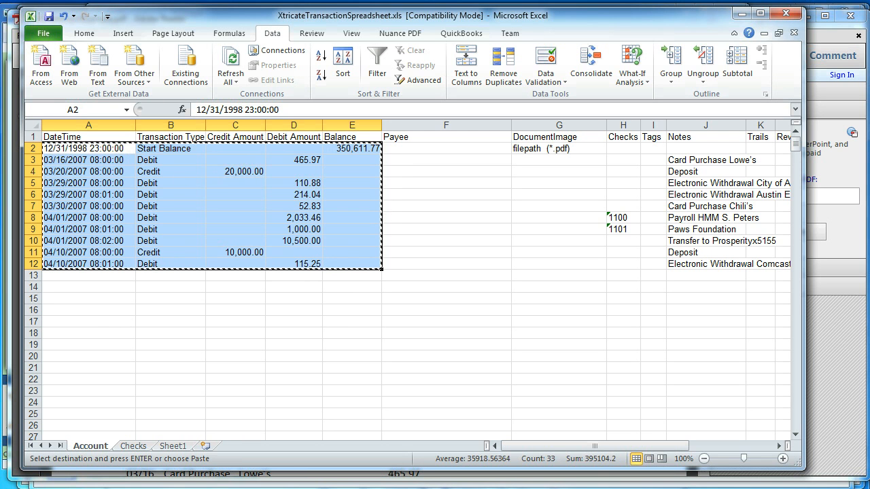
{"action": "key", "text": "alt+Tab"}
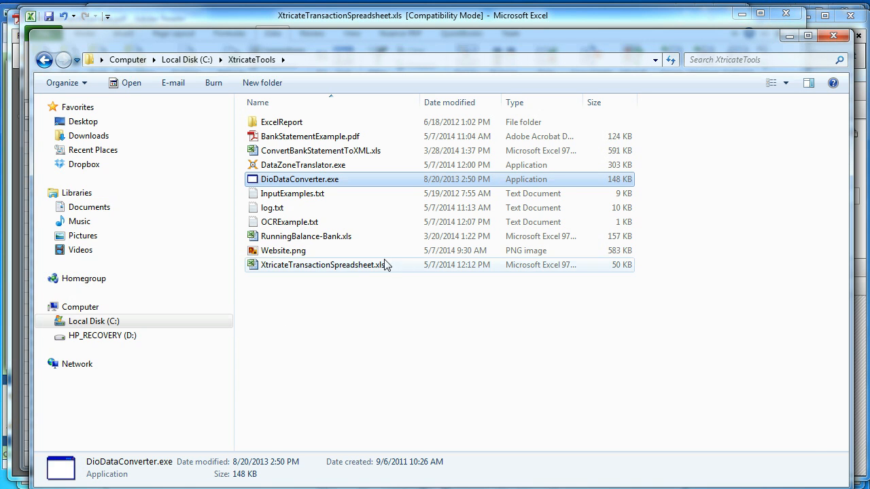
{"action": "double_click", "coordinate": [325, 237]}
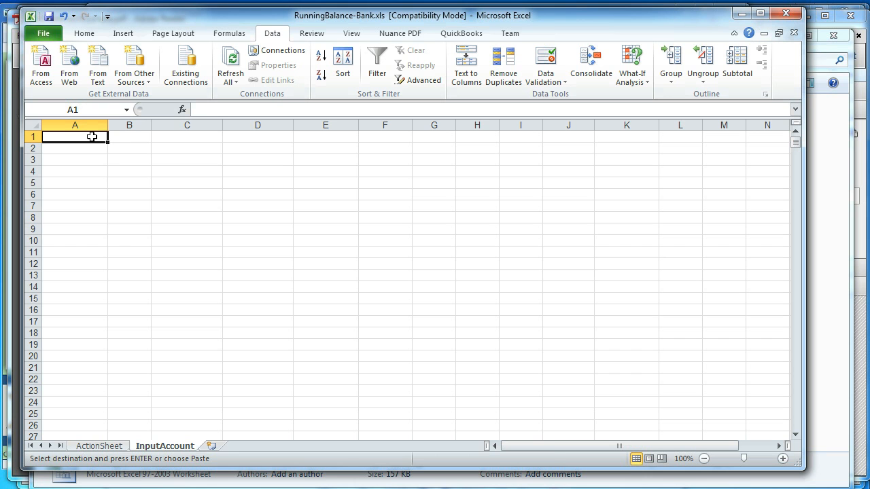
{"action": "key", "text": "ctrl+v"}
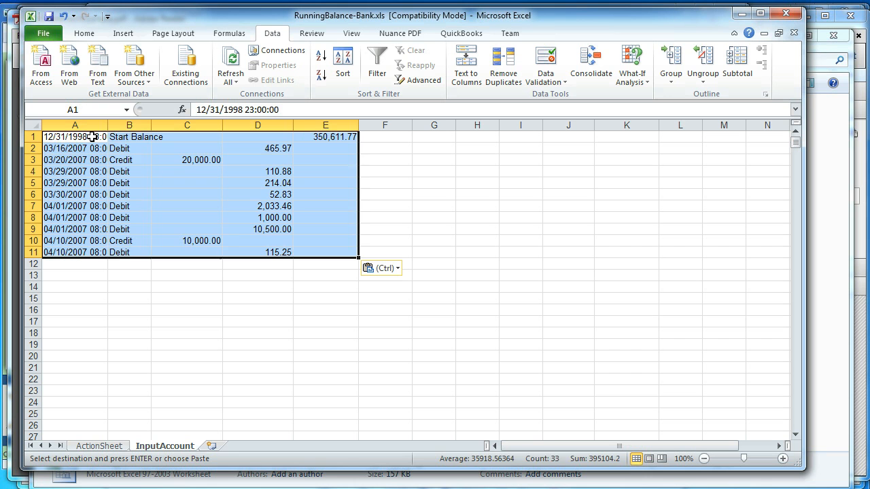
{"action": "left_click", "coordinate": [75, 216]}
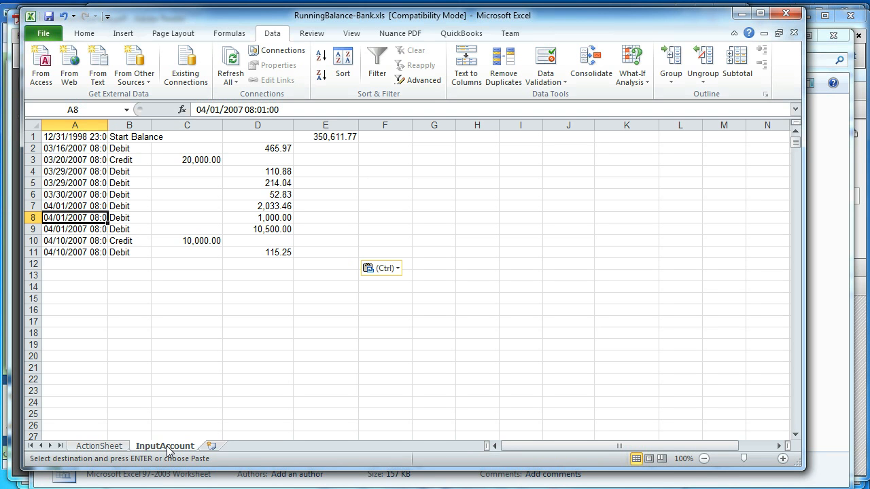
Run Add Running Balance from the ActionSheet and close its window.
{"action": "left_click", "coordinate": [99, 447]}
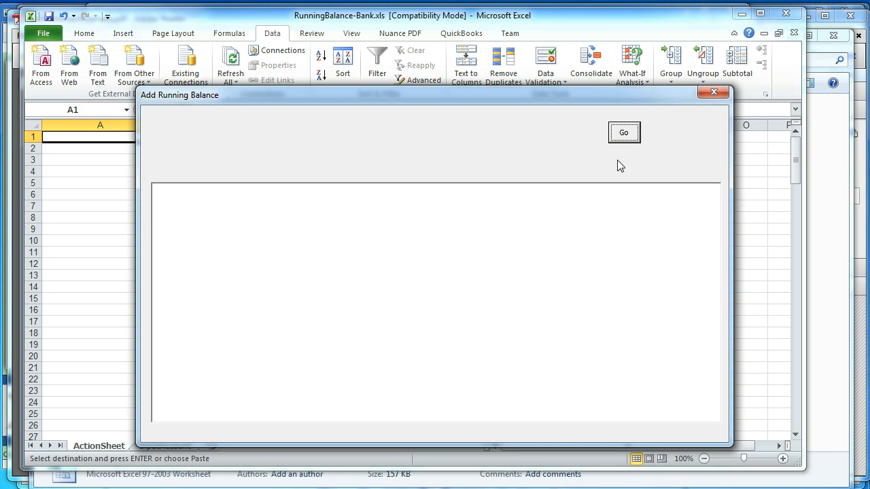
{"action": "left_click", "coordinate": [630, 137]}
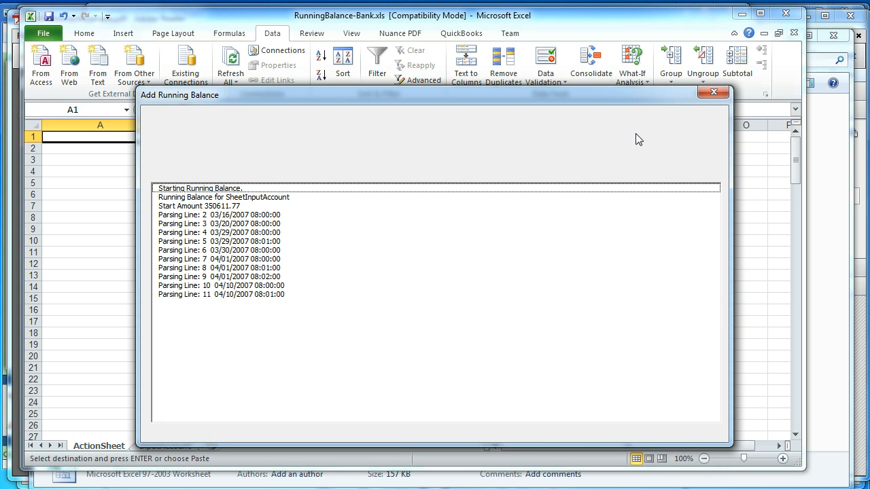
{"action": "left_click", "coordinate": [713, 93]}
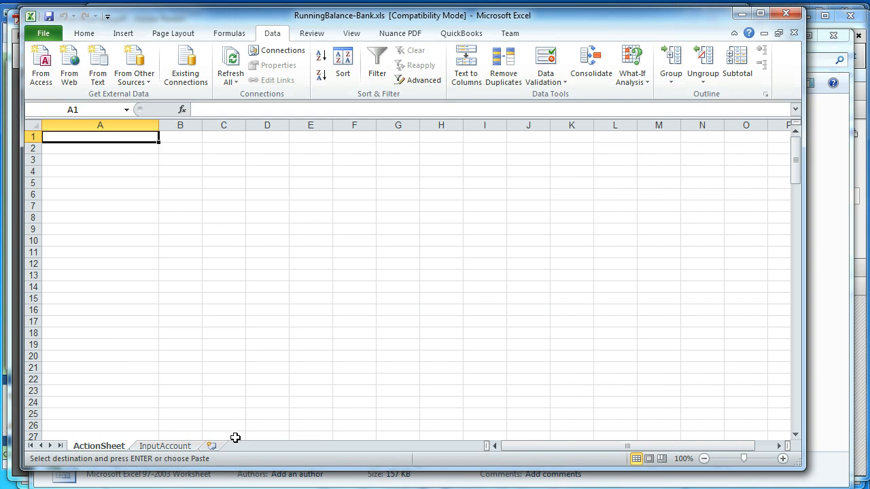
Copy the running balances in E2:E11 of InputAccount and paste them into XtricateTransactionSpreadsheet.xls, starting at cell E3 of the Account sheet.
{"action": "left_click", "coordinate": [192, 448]}
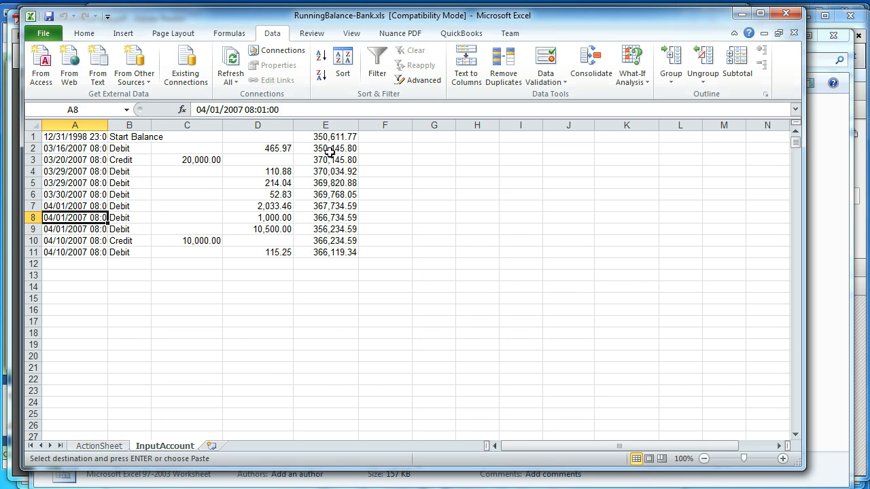
{"action": "left_click_drag", "start_coordinate": [328, 149], "coordinate": [317, 251]}
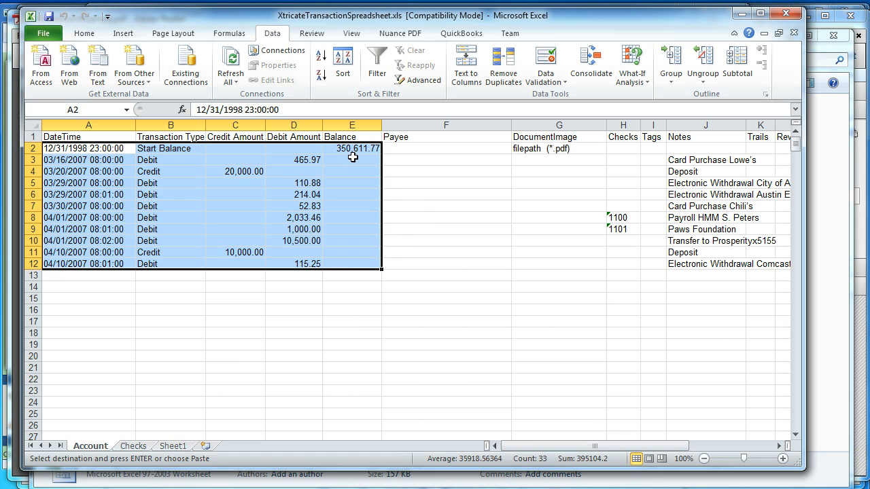
{"action": "left_click", "coordinate": [349, 159]}
{"action": "key", "text": "ctrl+v"}
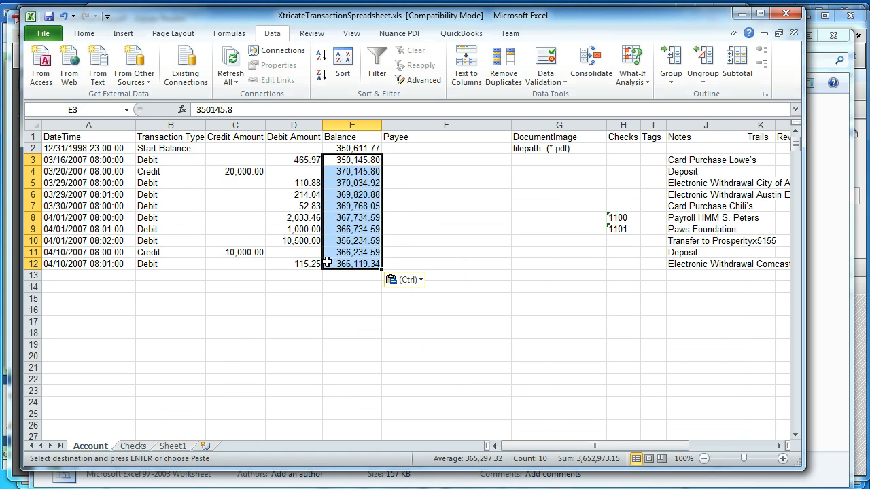
{"action": "left_click", "coordinate": [102, 150]}
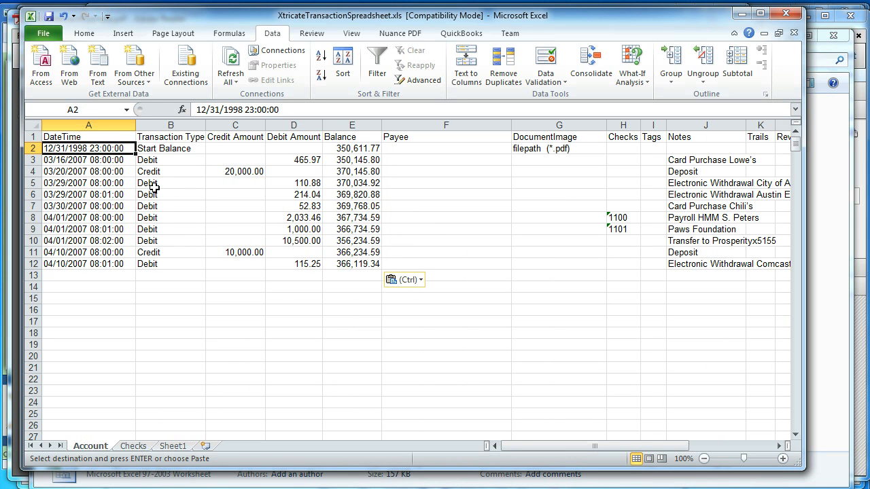
{"action": "key", "text": "Escape"}
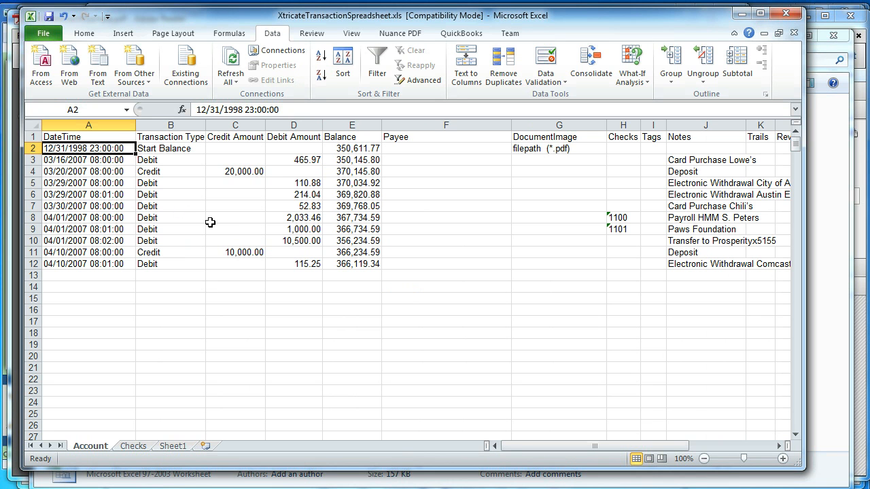
Compare the last balance in E12 with the PDF statement's Ending Balance, and check the DocumentImage entry in cell G2.
{"action": "left_click", "coordinate": [347, 265]}
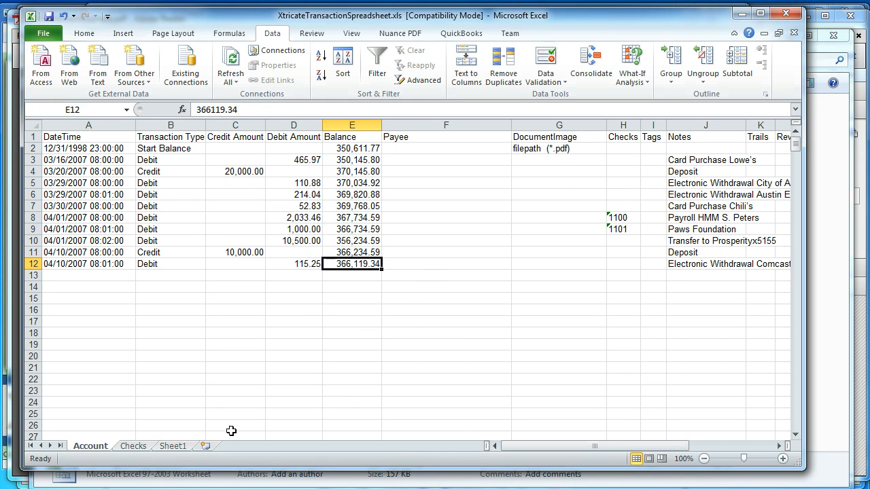
{"action": "key", "text": "alt+Tab"}
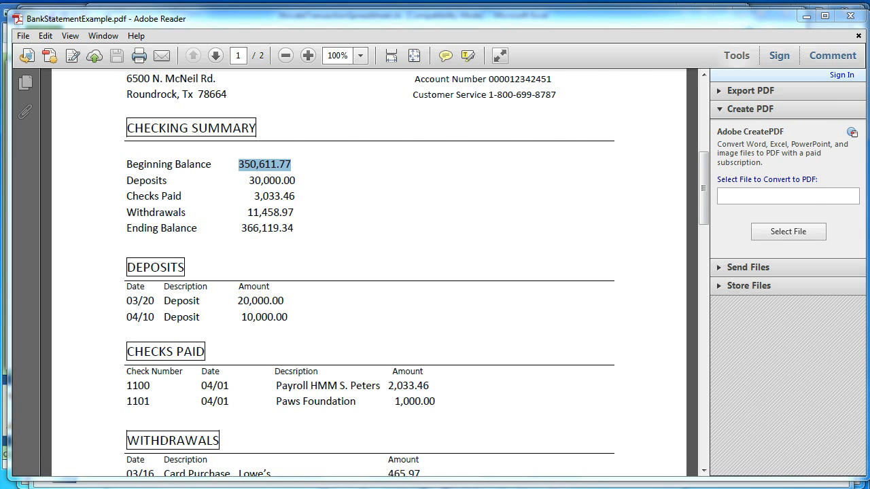
{"action": "key", "text": "alt+Tab"}
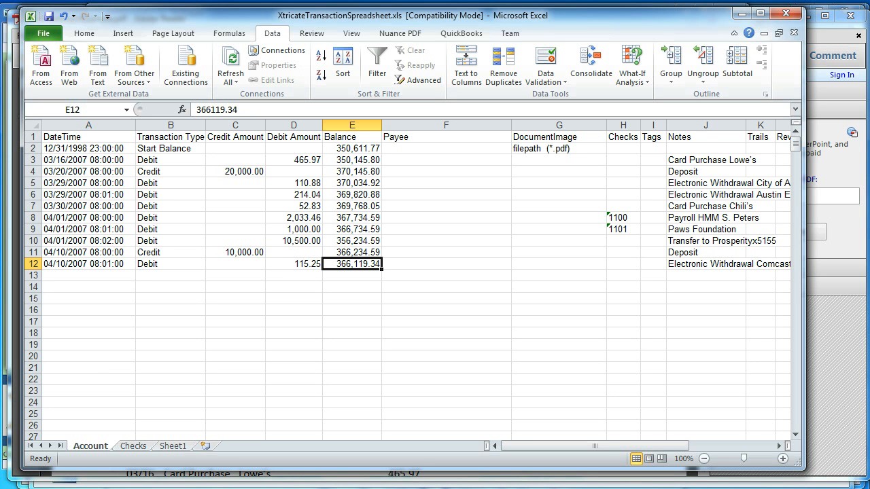
{"action": "left_click", "coordinate": [365, 276]}
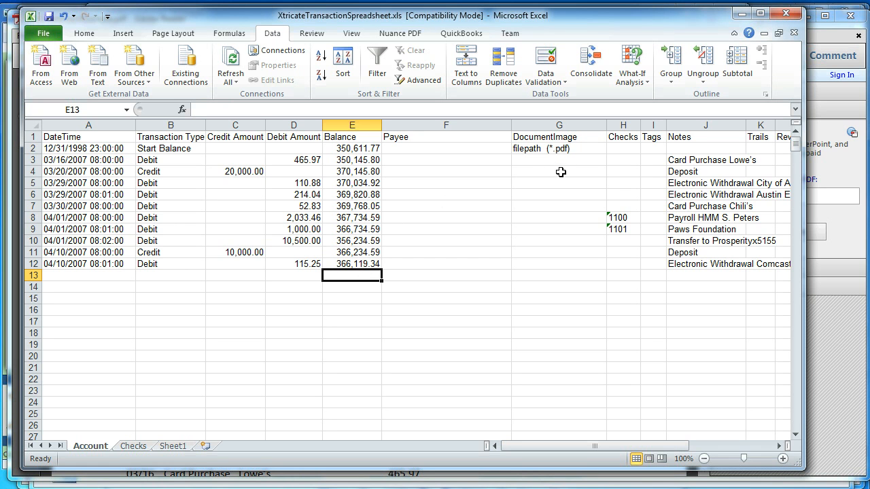
{"action": "left_click", "coordinate": [550, 151]}
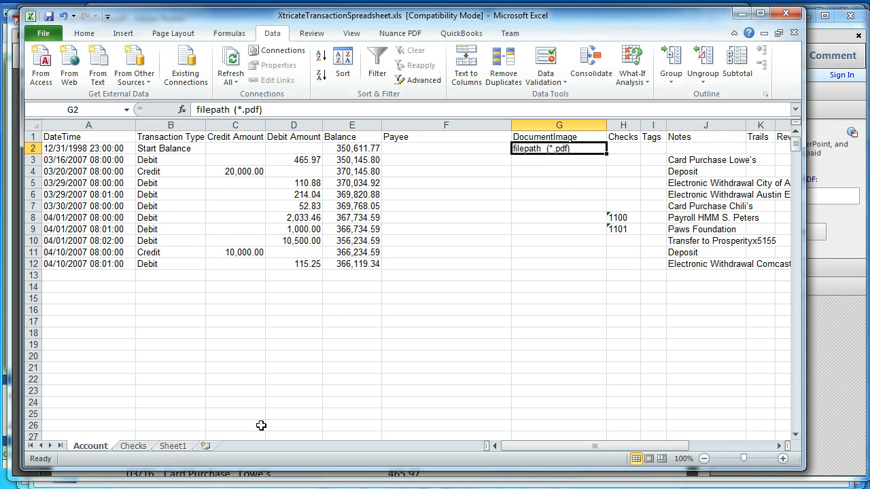
Switch to the XtricateTools folder in Windows Explorer and copy the full file name BankStatementExample.pdf, including its extension.
{"action": "left_click", "coordinate": [76, 488]}
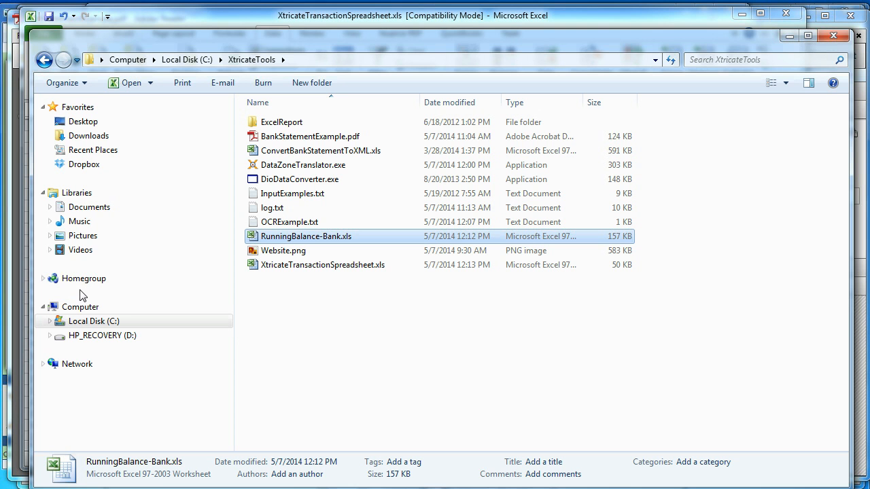
{"action": "right_click", "coordinate": [320, 138]}
{"action": "left_click", "coordinate": [391, 388]}
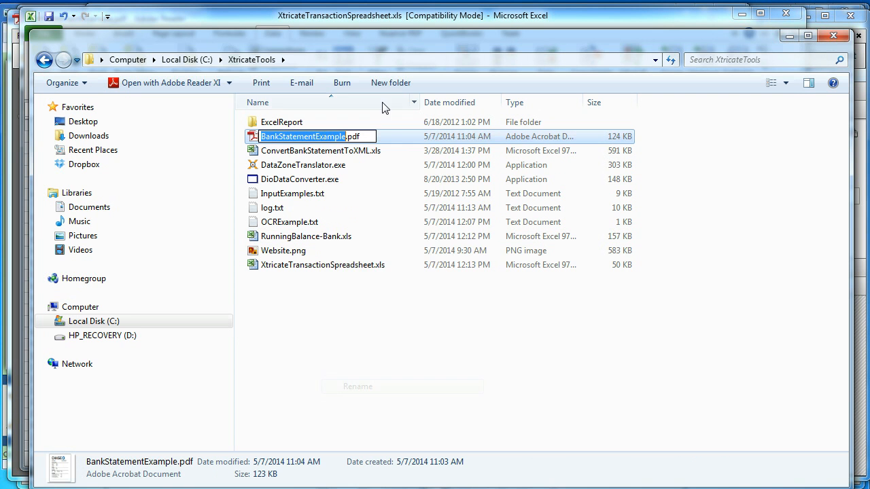
{"action": "key", "text": "ctrl+a"}
{"action": "key", "text": "ctrl+c"}
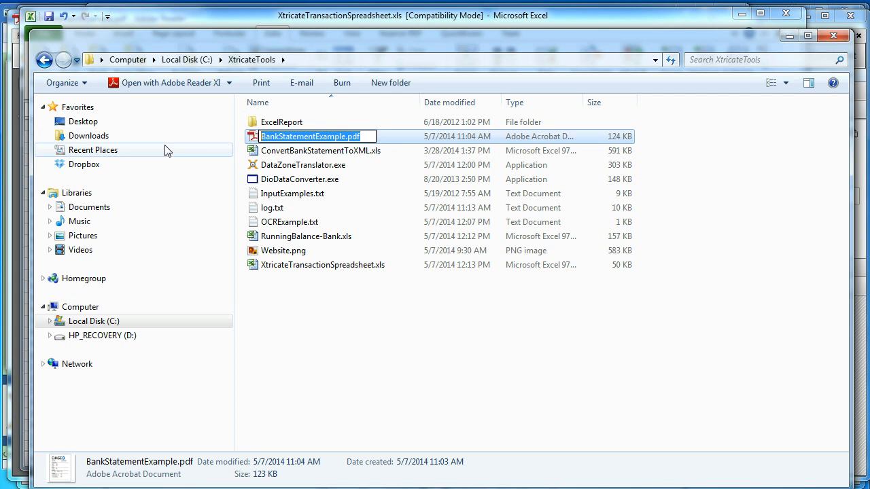
Paste BankStatementExample.pdf into cell G2 of the Account sheet in XtricateTransactionSpreadsheet.xls and fill it down through G12.
{"action": "left_click", "coordinate": [599, 20]}
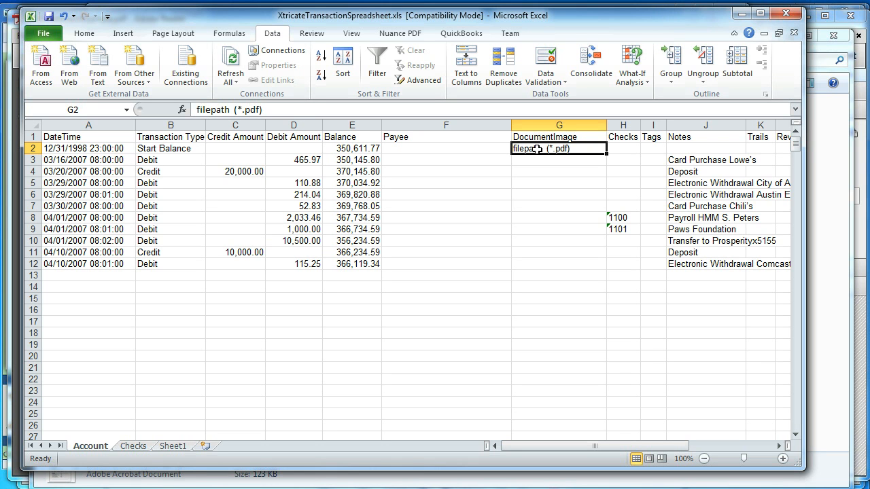
{"action": "key", "text": "ctrl+v"}
{"action": "left_click_drag", "start_coordinate": [608, 152], "coordinate": [588, 266]}
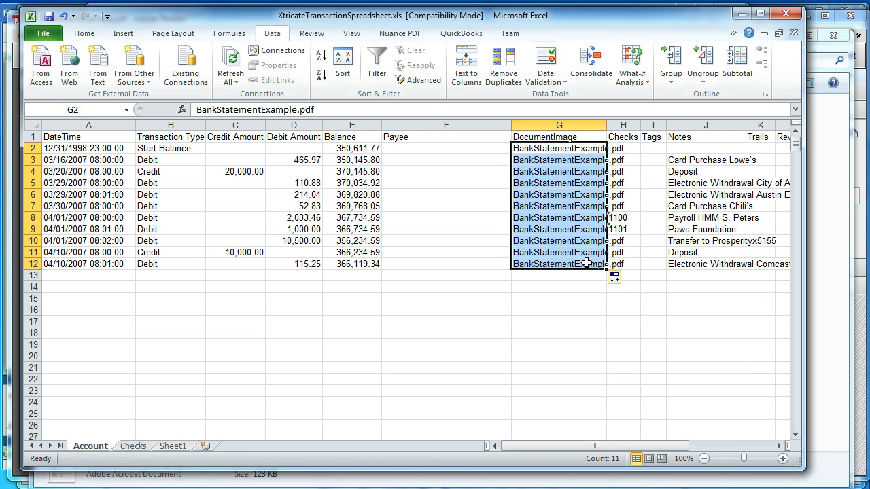
{"action": "left_click", "coordinate": [521, 262]}
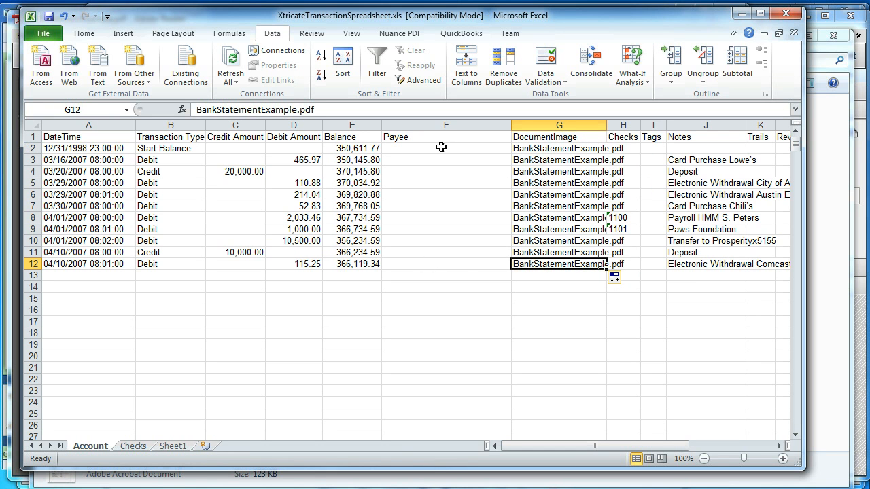
{"action": "left_click", "coordinate": [560, 148]}
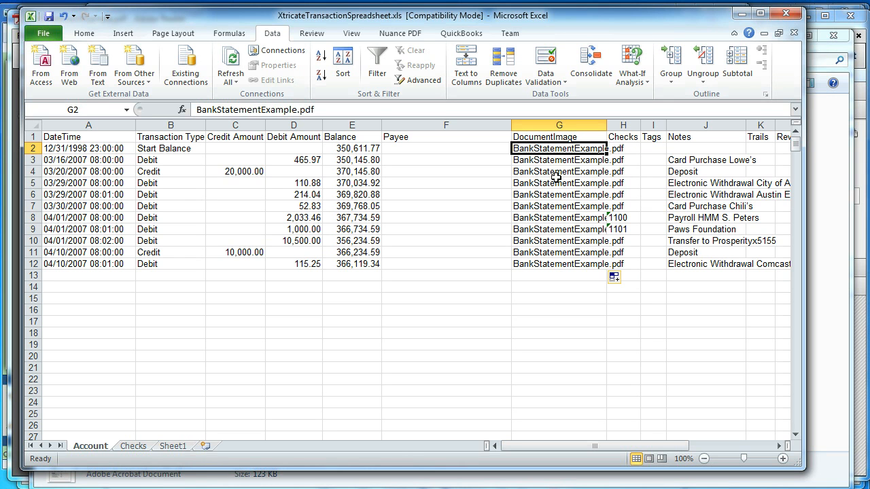
{"action": "left_click", "coordinate": [558, 217]}
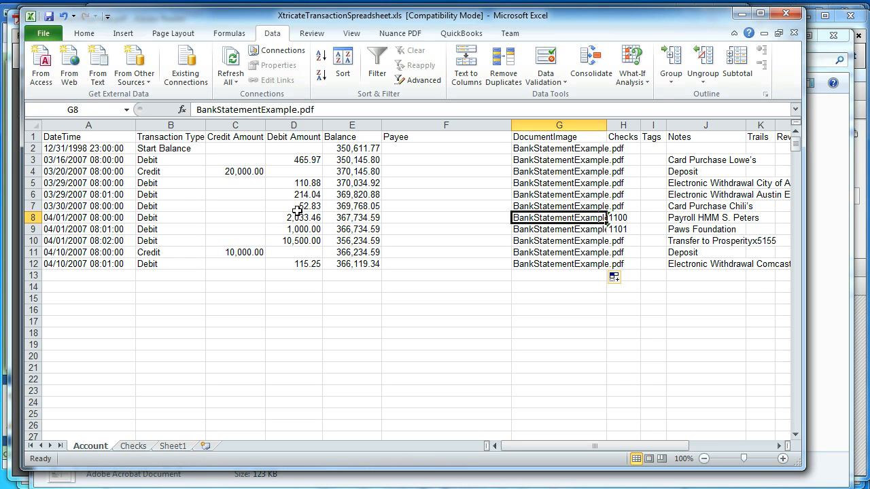